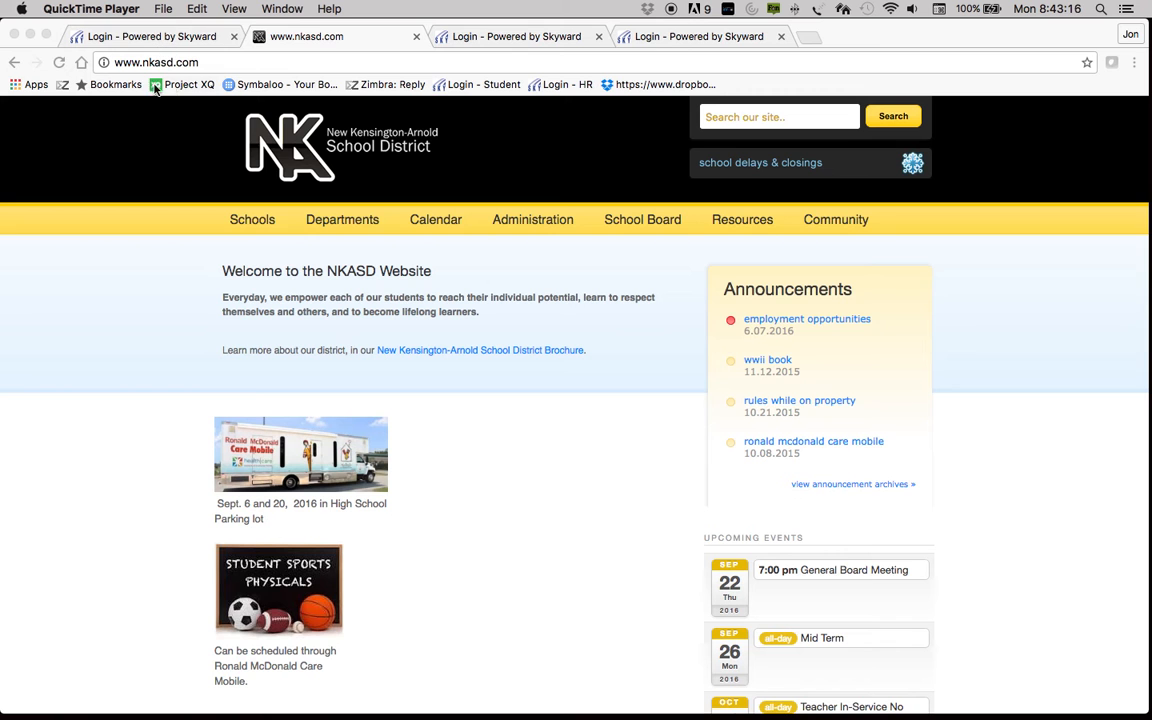
# Step: Scroll down the nkasd.com homepage and follow the Skyward logo link to the district's Skyward login page
pyautogui.scroll(-1, 109, 337)
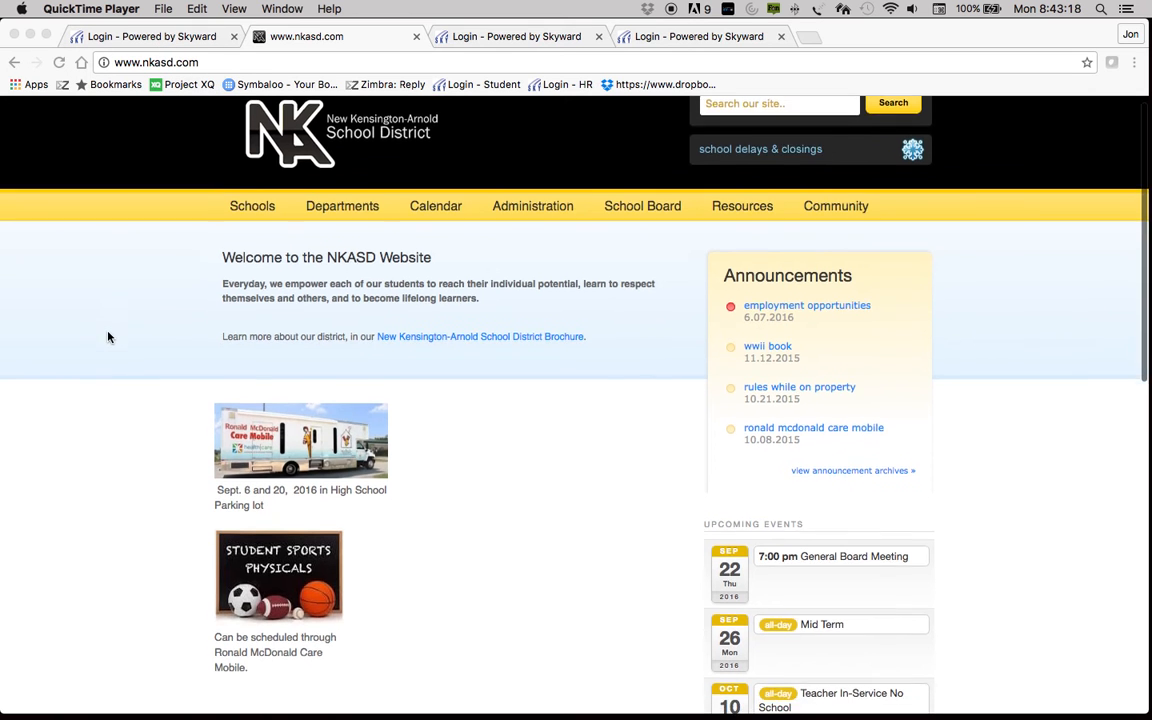
pyautogui.scroll(-10, 109, 337)
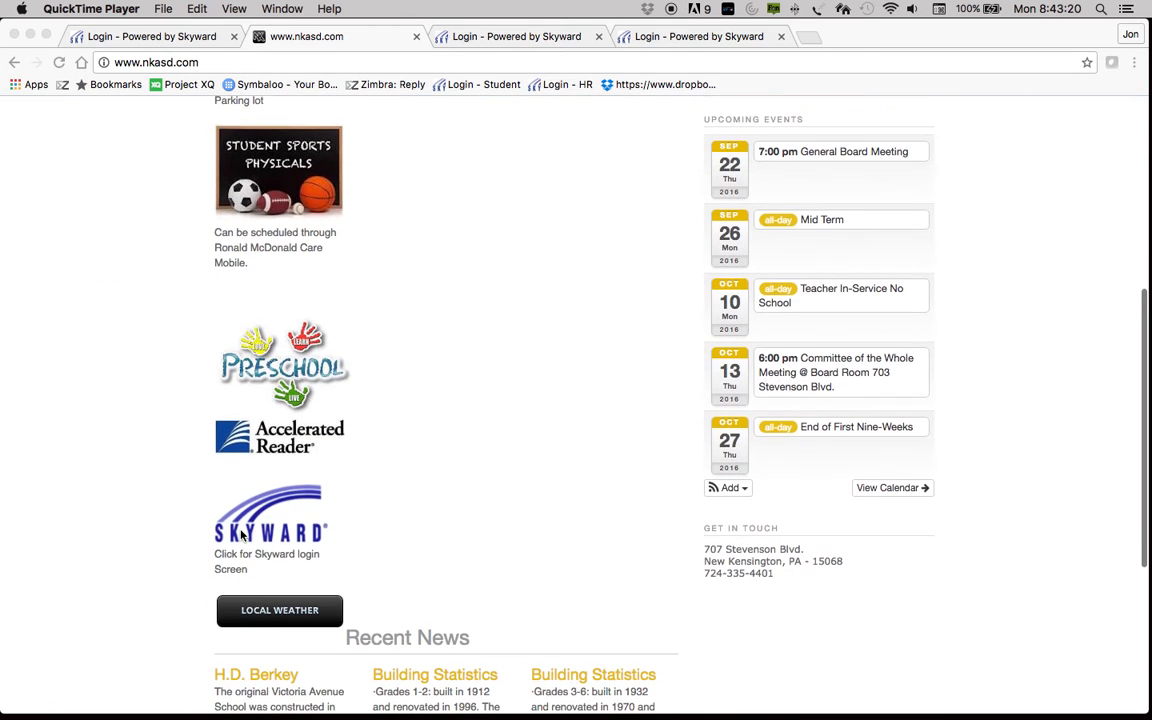
pyautogui.click(241, 536)
pyautogui.click(245, 525)
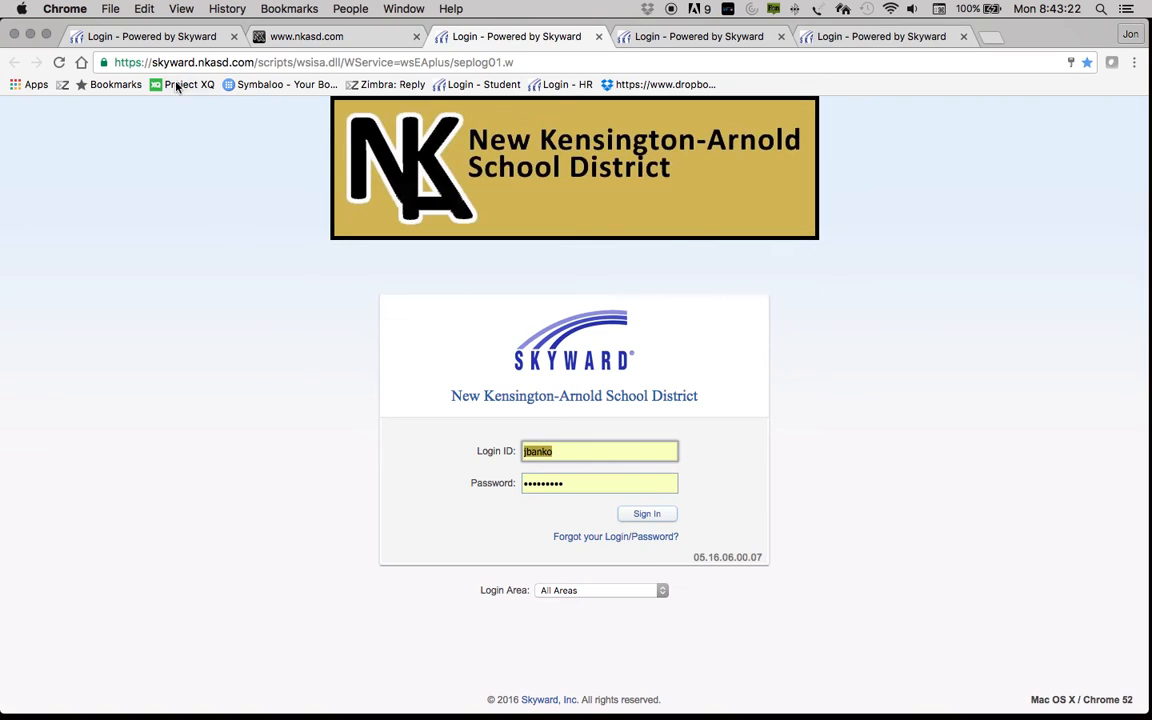
# Step: Go to the Skyward tab prefilled with the parent's Login ID and sign in
pyautogui.click(155, 40)
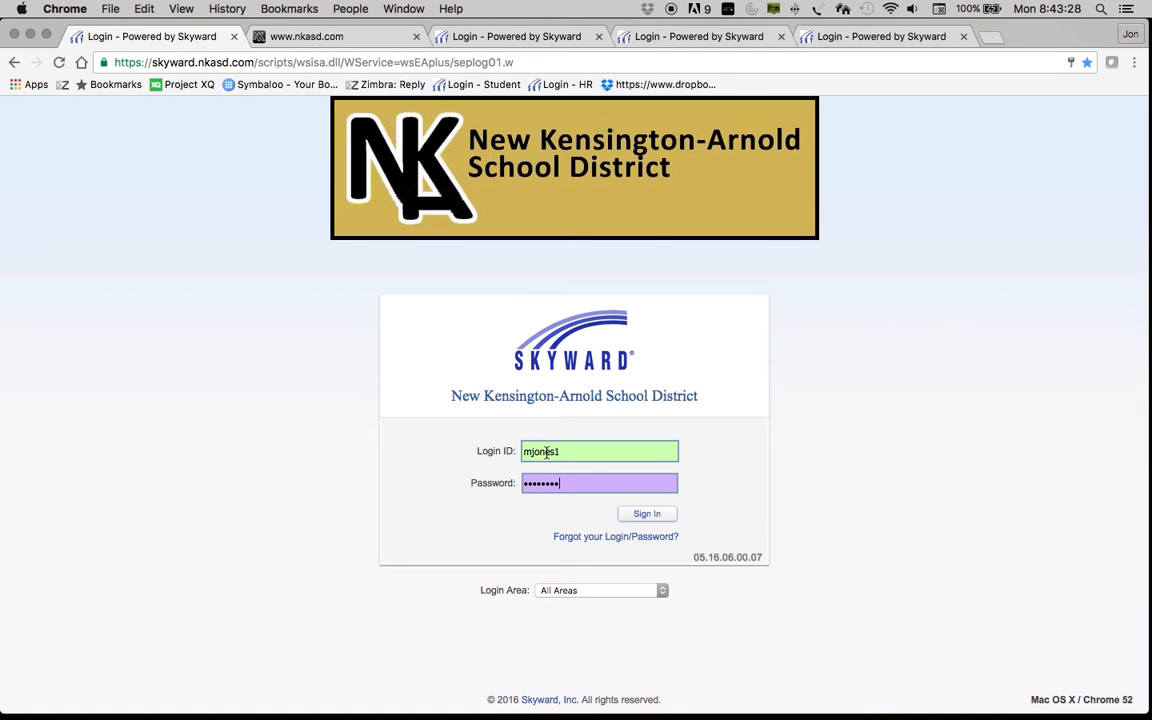
pyautogui.click(645, 514)
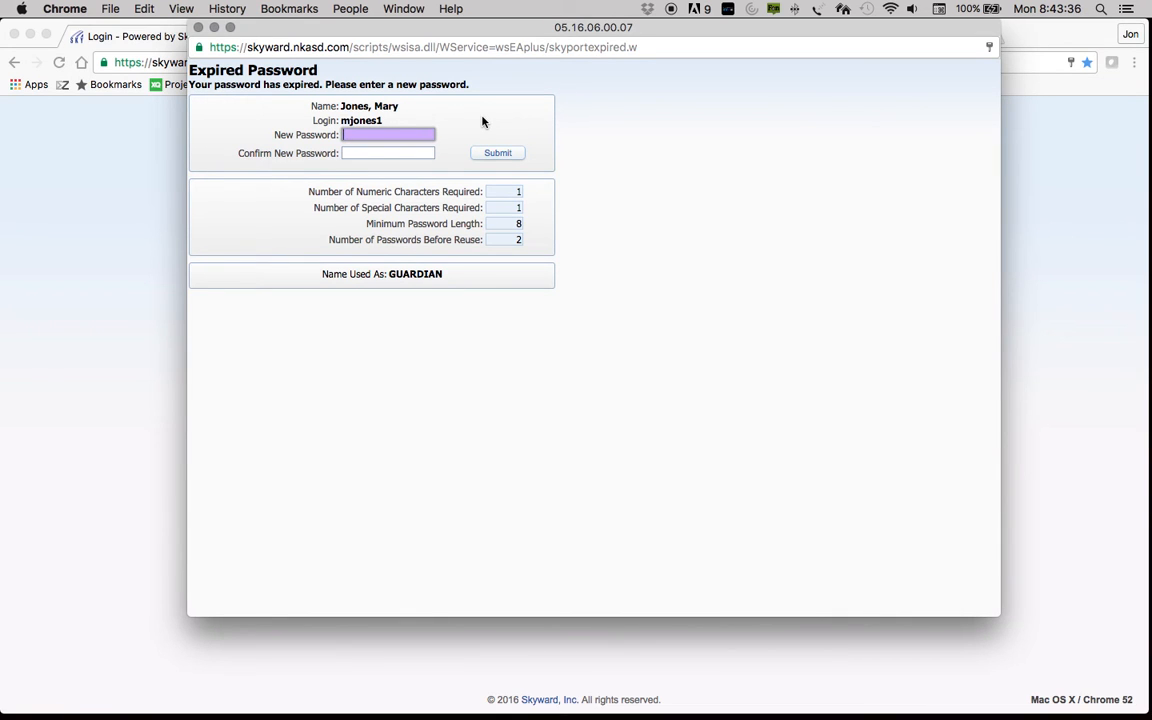
# Step: Enter and confirm a 6-character new password and submit it, which triggers the 8-character minimum warning
pyautogui.click(404, 132)
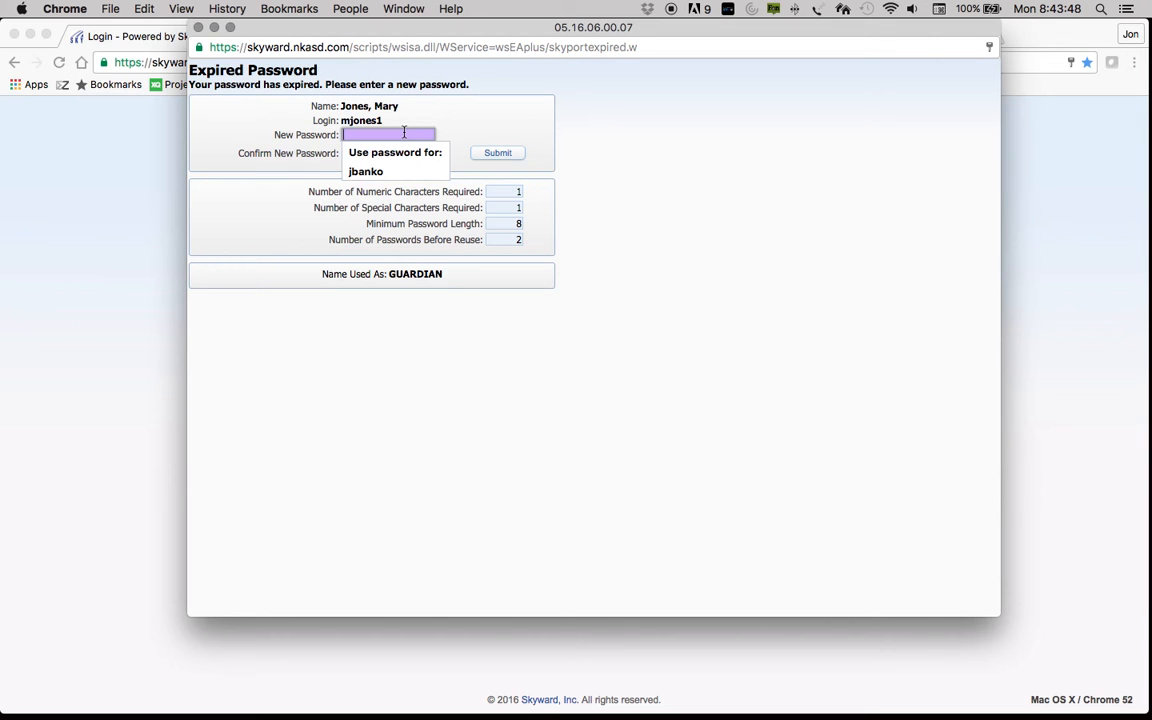
pyautogui.write('••••••')
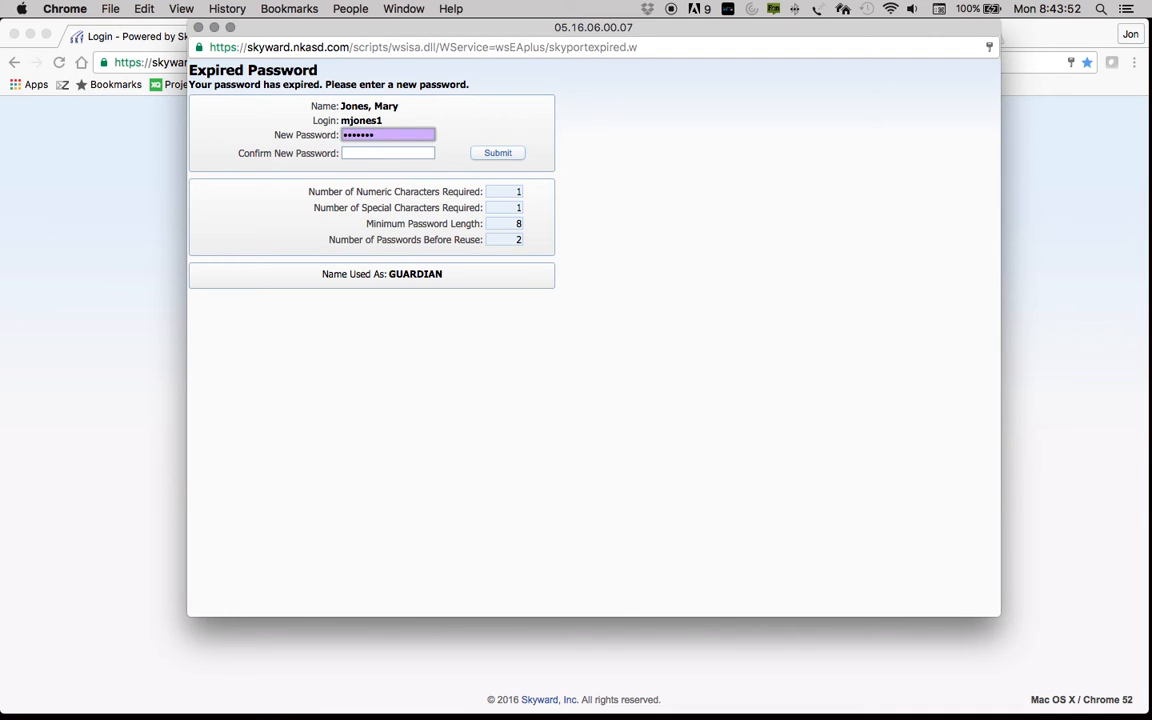
pyautogui.press('Tab')
pyautogui.write('••••')
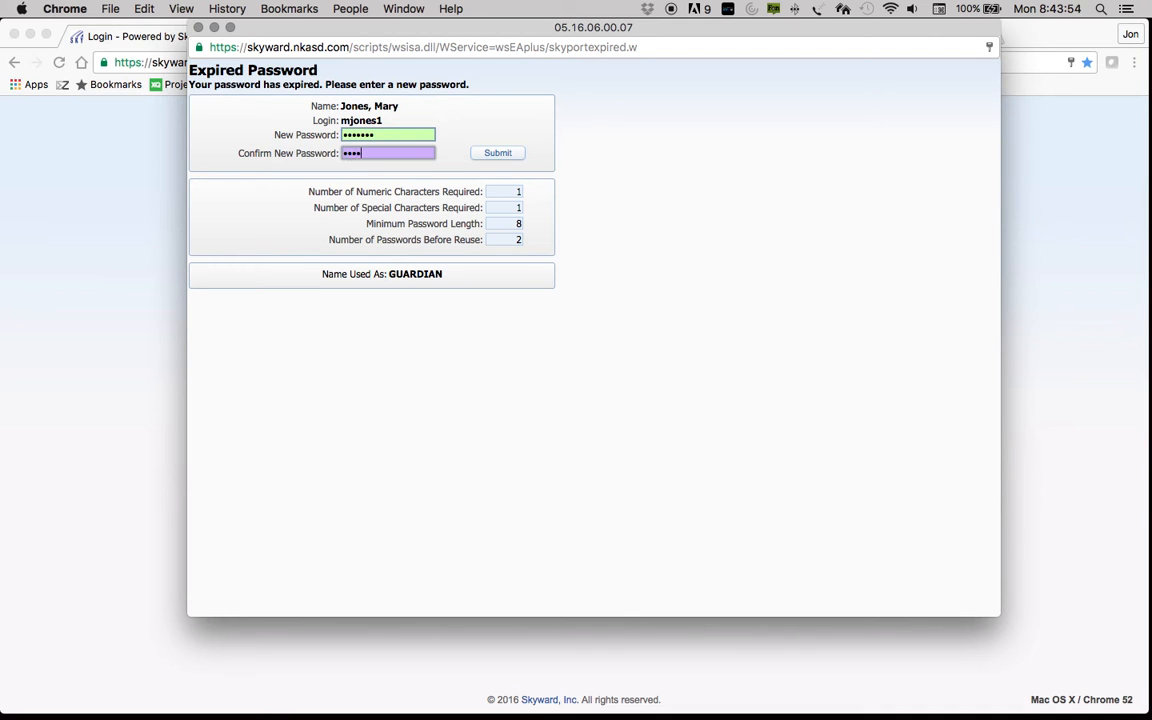
pyautogui.write('••')
pyautogui.click(497, 152)
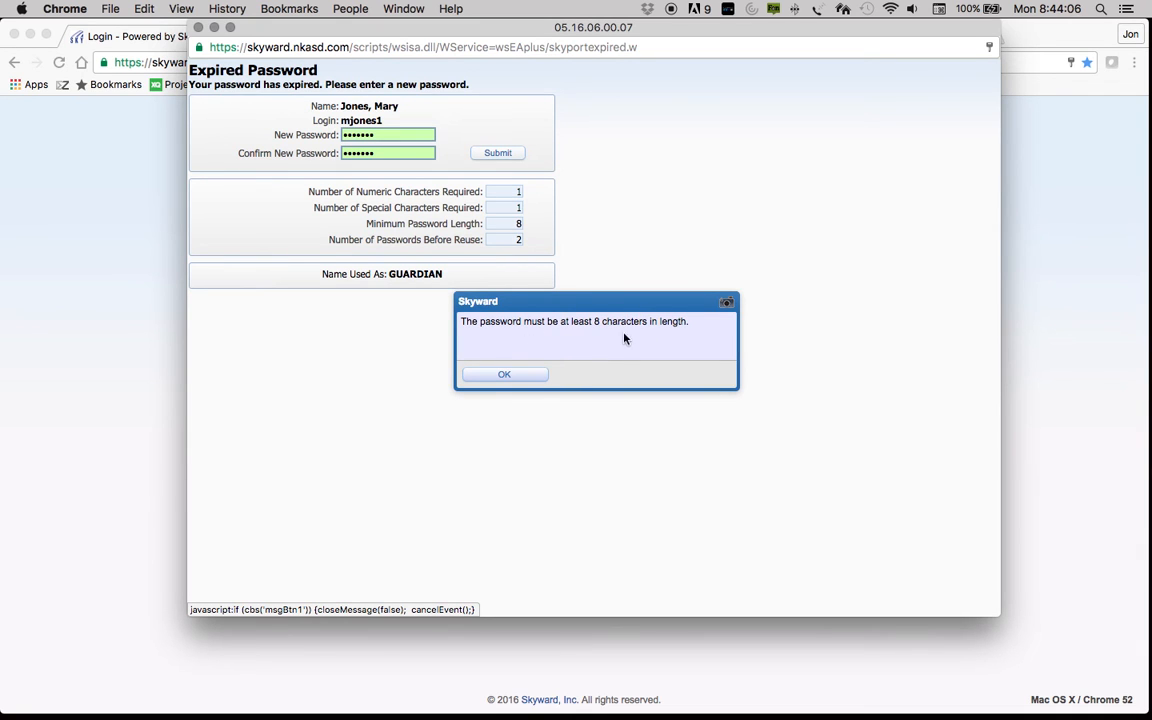
# Step: Lengthen both the new and confirm password fields to 8 characters, submit, and acknowledge the account-updated alert
pyautogui.click(505, 375)
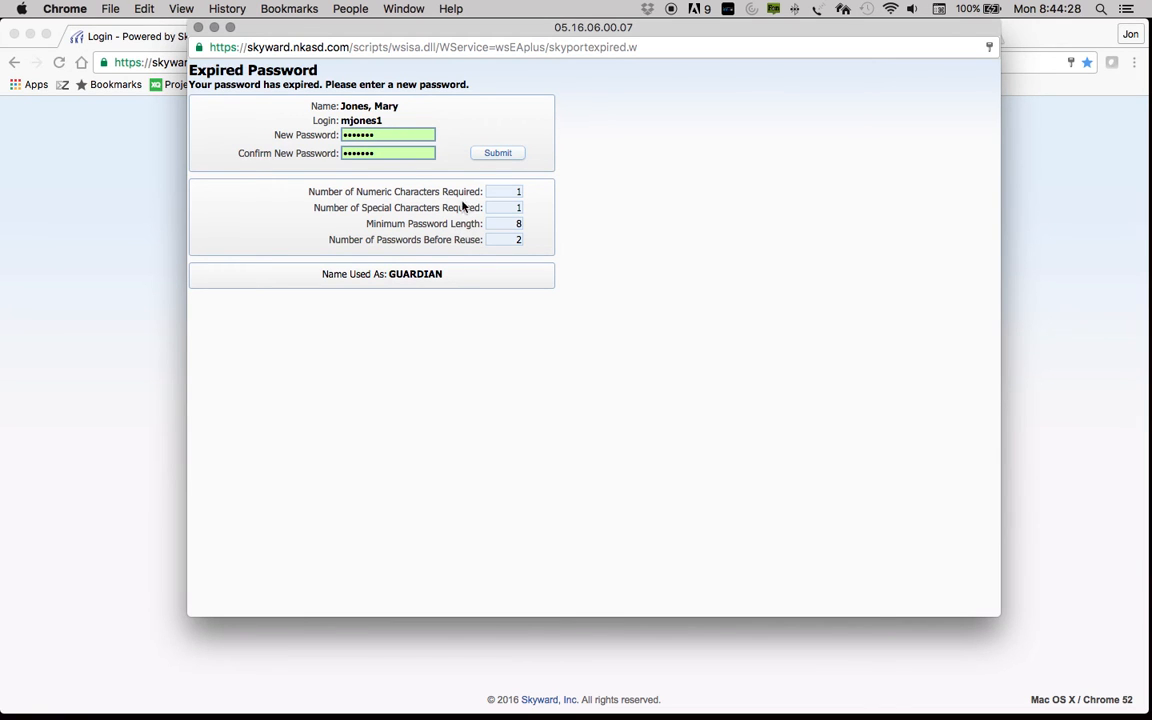
pyautogui.doubleClick(389, 135)
pyautogui.write('•')
pyautogui.click(389, 154)
pyautogui.write('•')
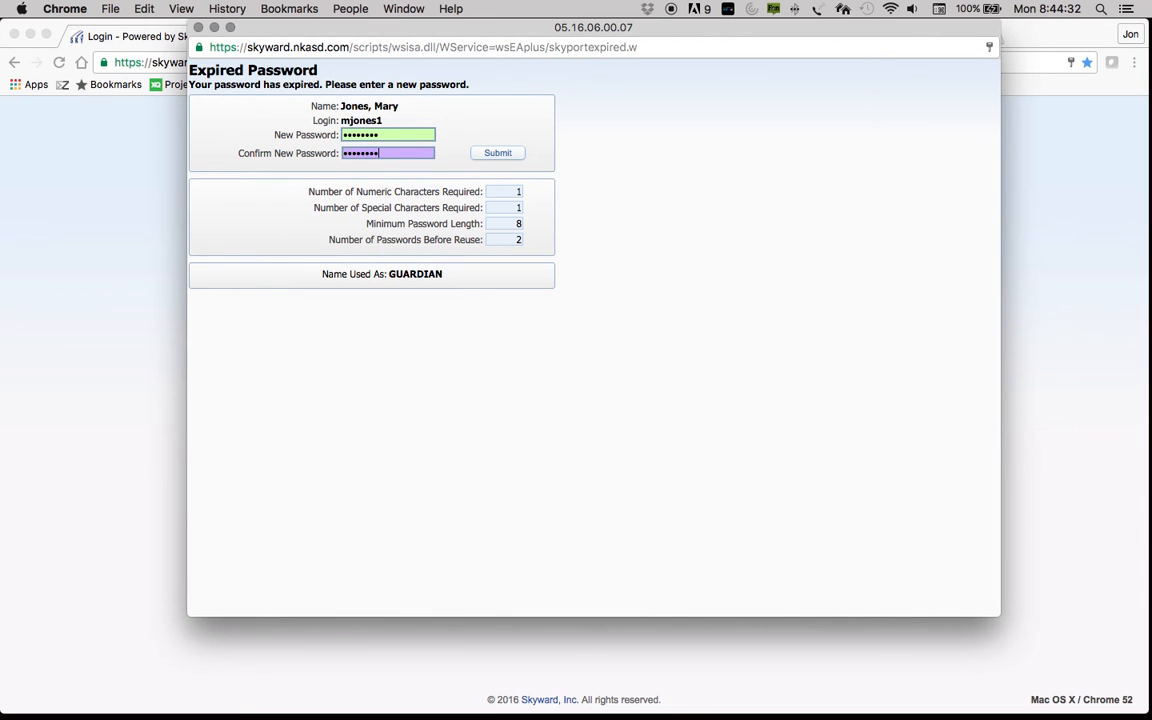
pyautogui.click(486, 156)
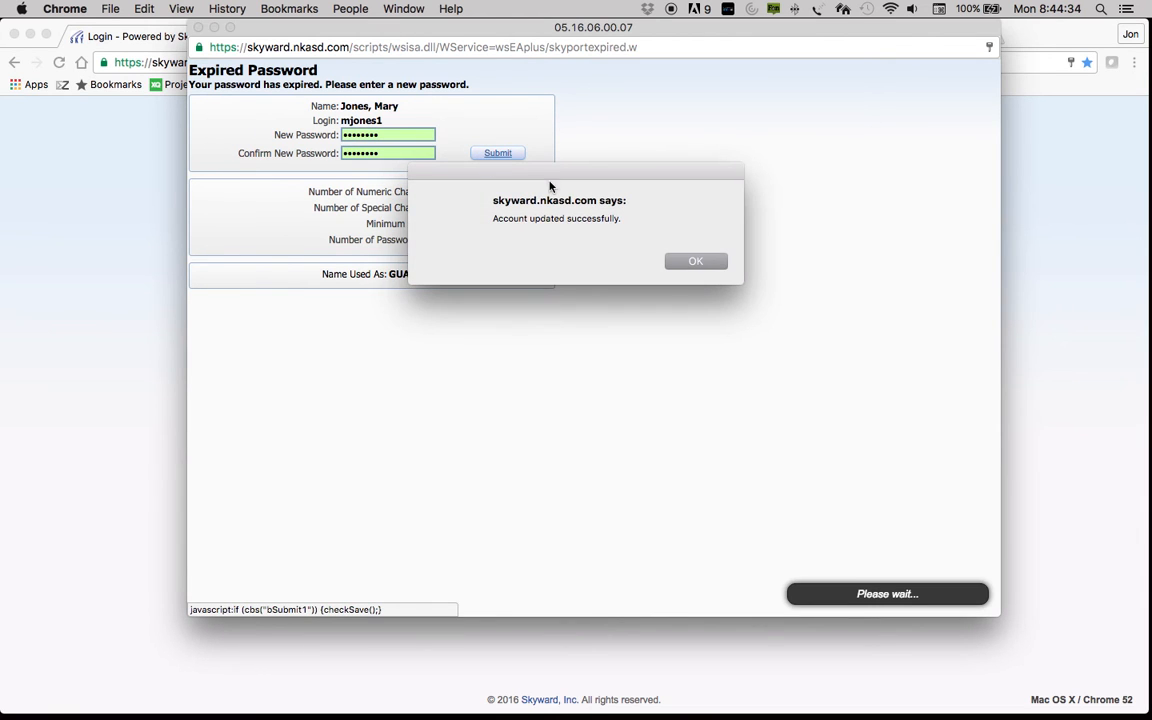
pyautogui.click(695, 262)
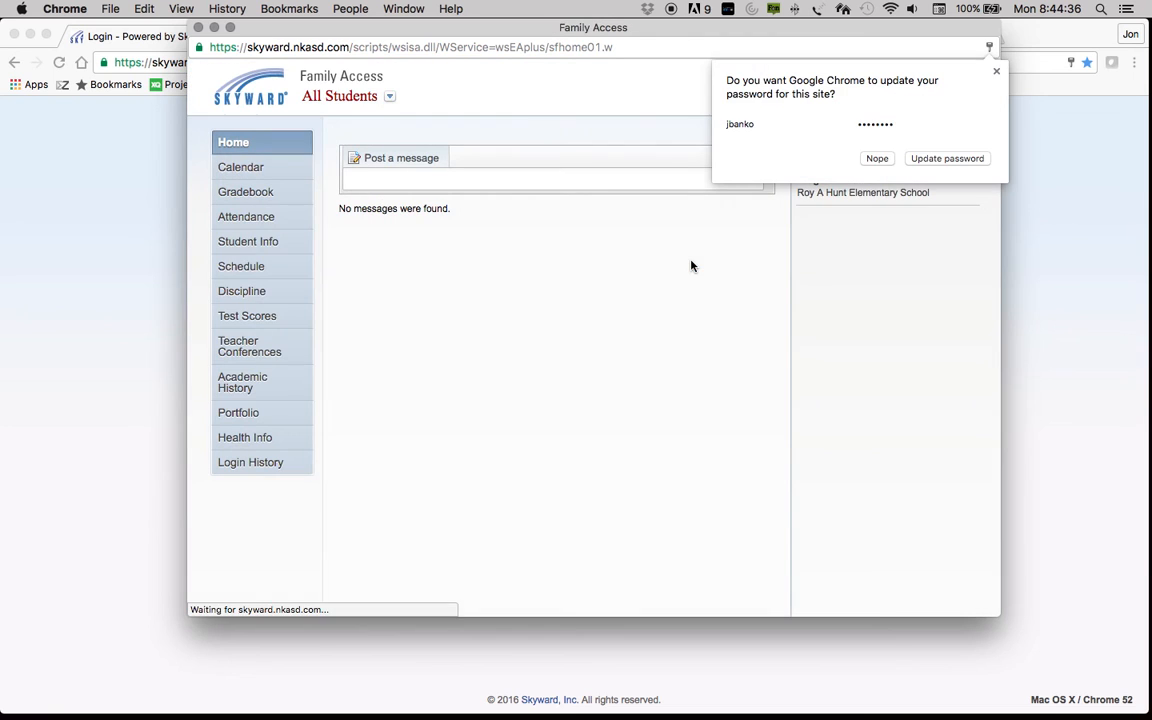
# Step: Dismiss Chrome's update-password bubble, check the All Students dropdown, and open Student Info
pyautogui.click(997, 72)
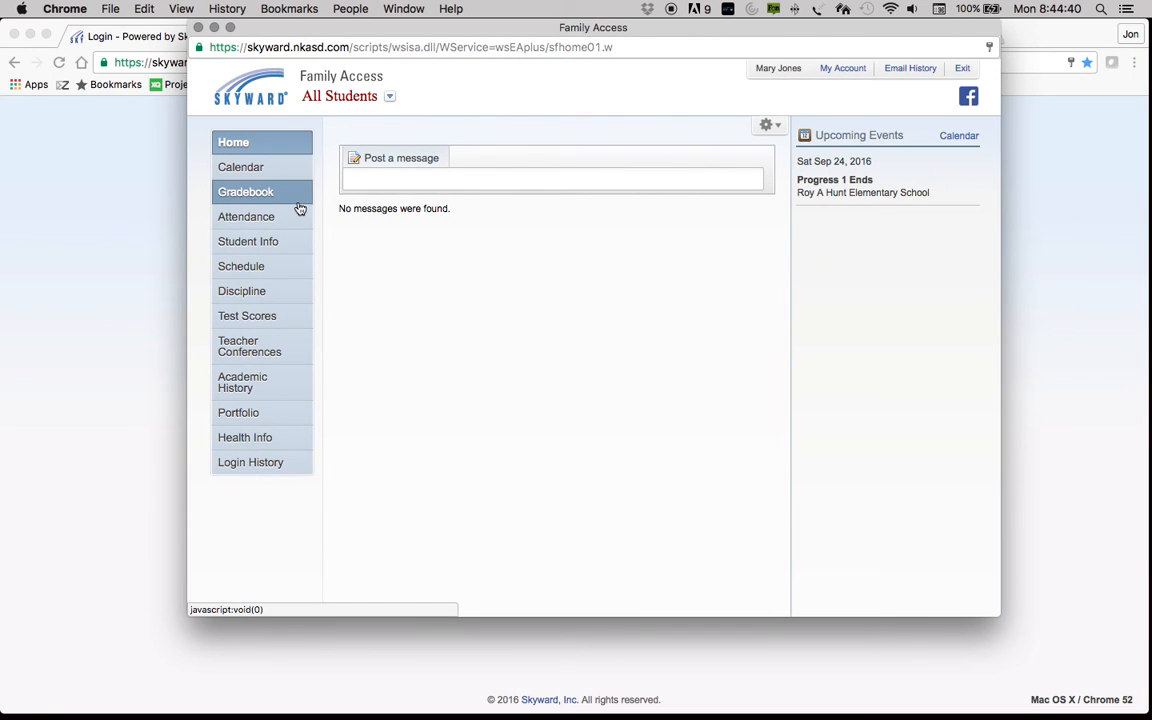
pyautogui.click(391, 99)
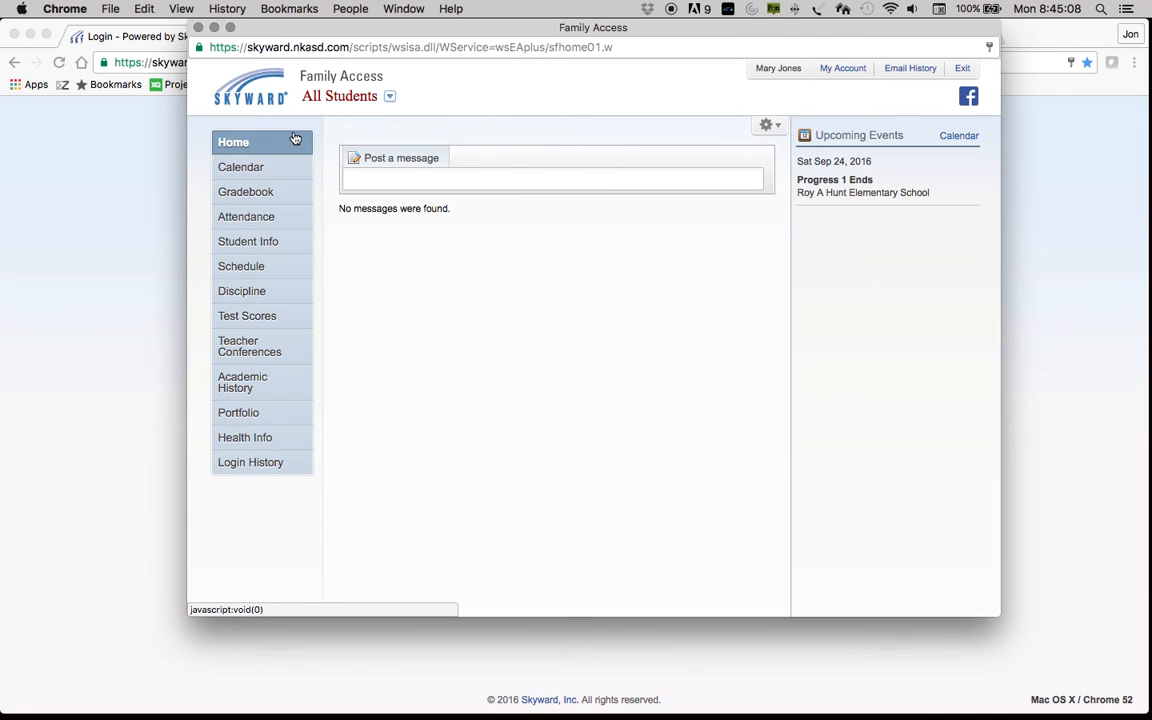
pyautogui.click(256, 243)
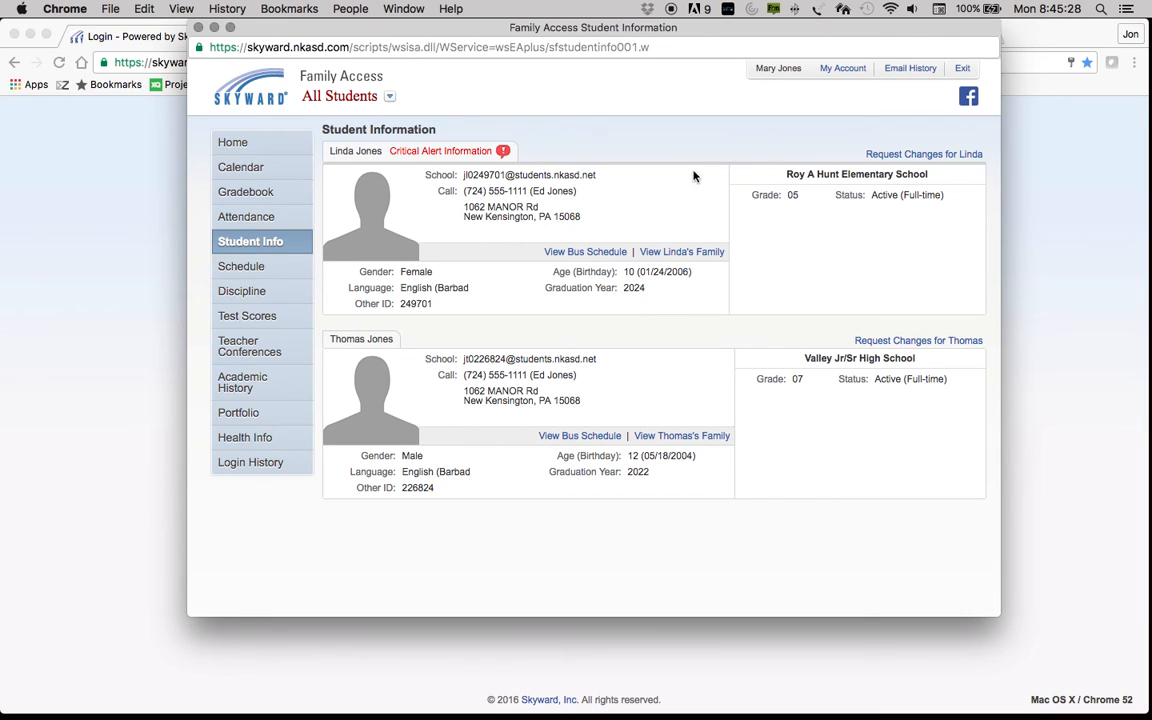
# Step: Open Linda's Request Changes > Student Information form and save it unchanged
pyautogui.click(902, 157)
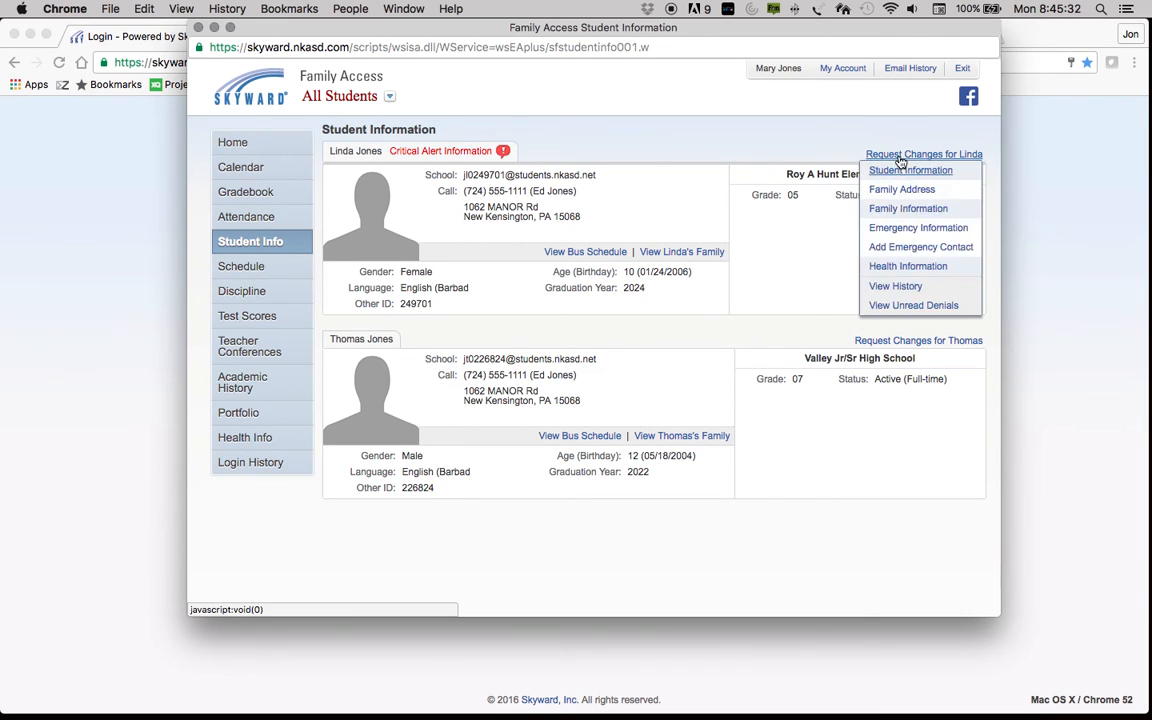
pyautogui.click(896, 174)
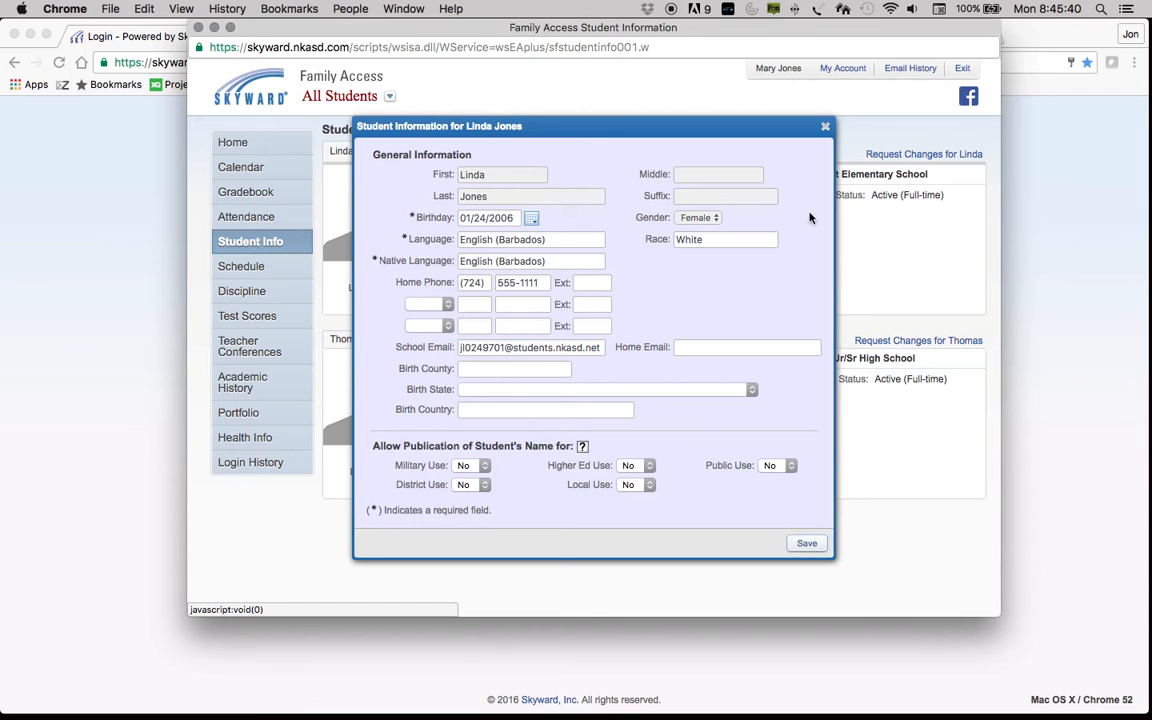
pyautogui.click(798, 546)
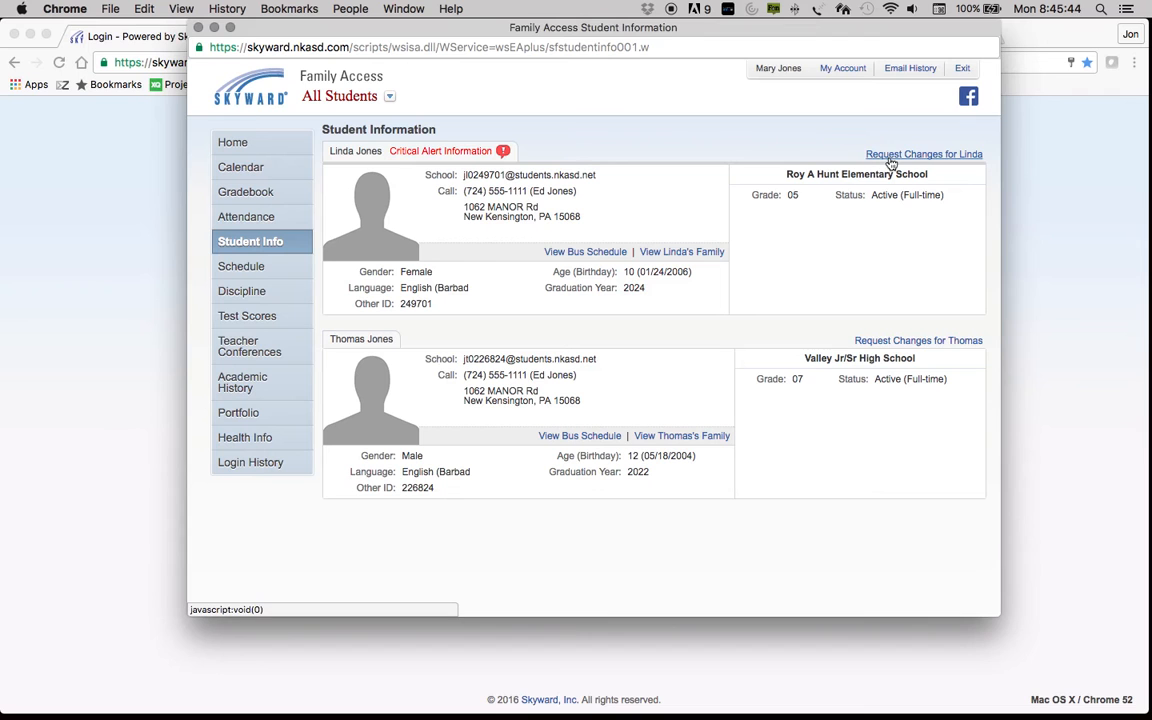
pyautogui.click(892, 157)
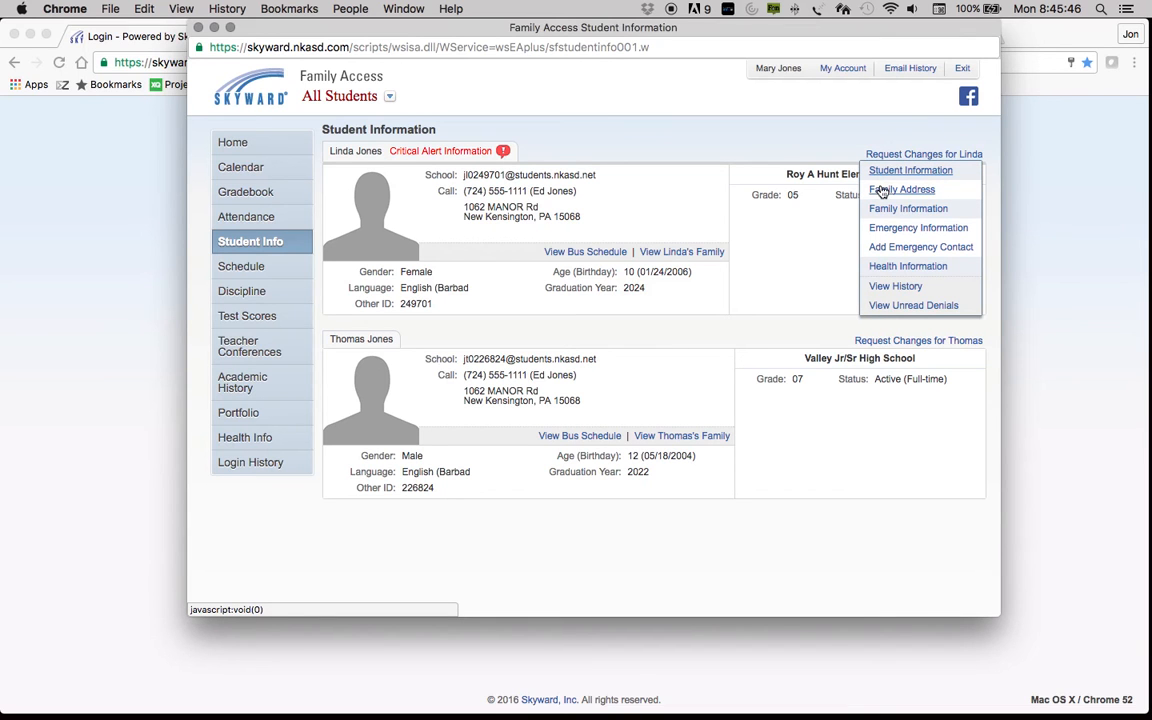
pyautogui.click(882, 191)
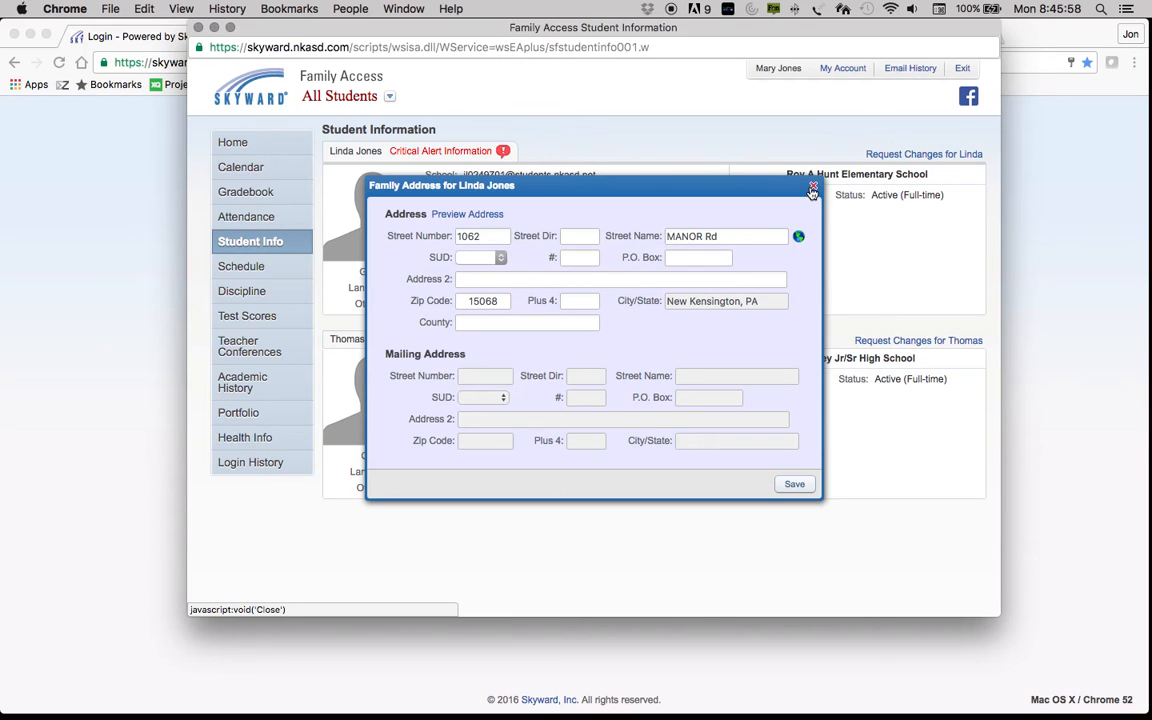
pyautogui.click(812, 190)
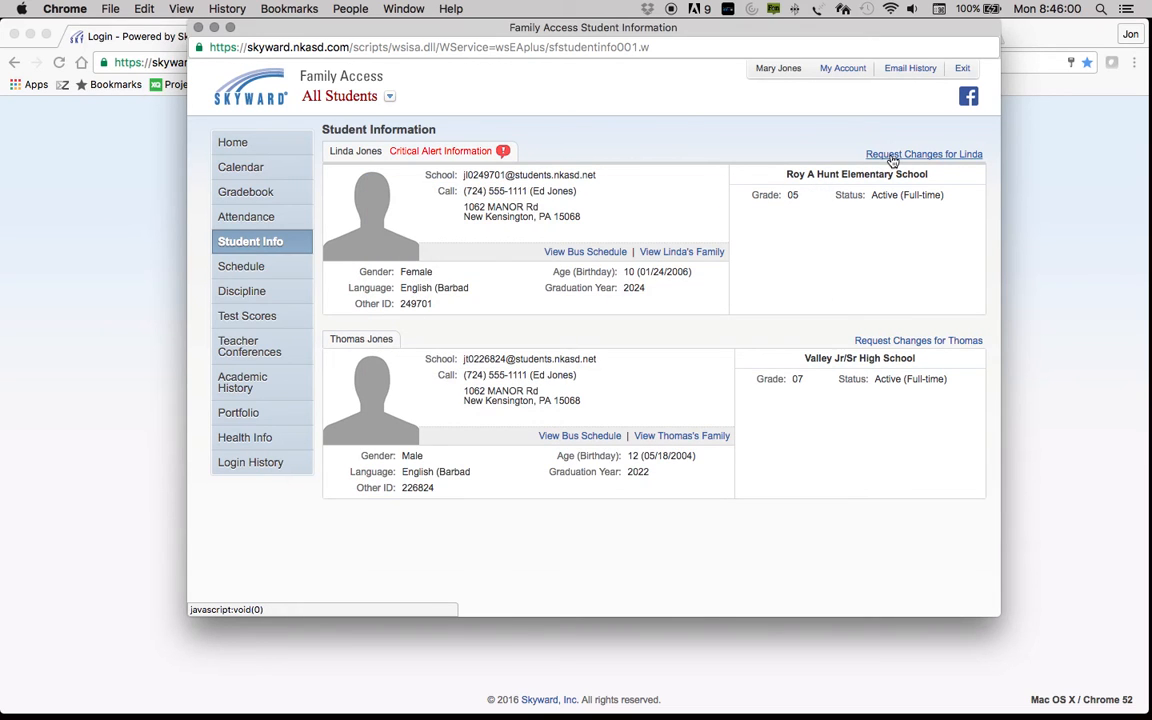
pyautogui.click(893, 160)
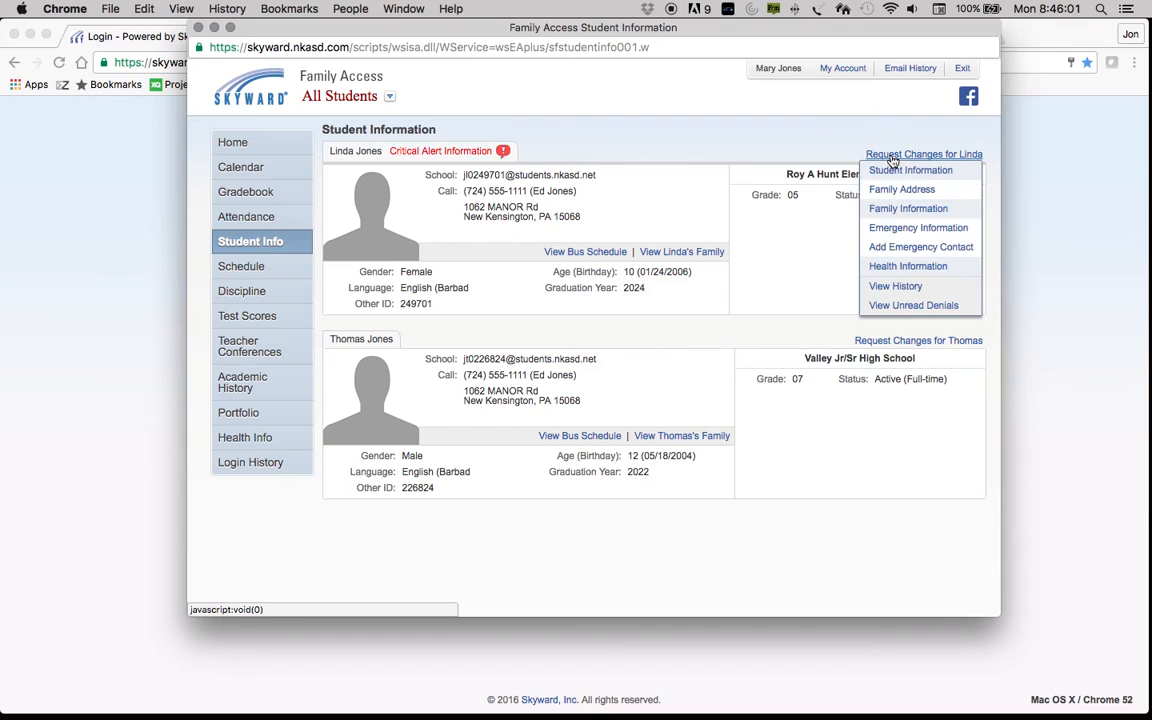
pyautogui.click(890, 209)
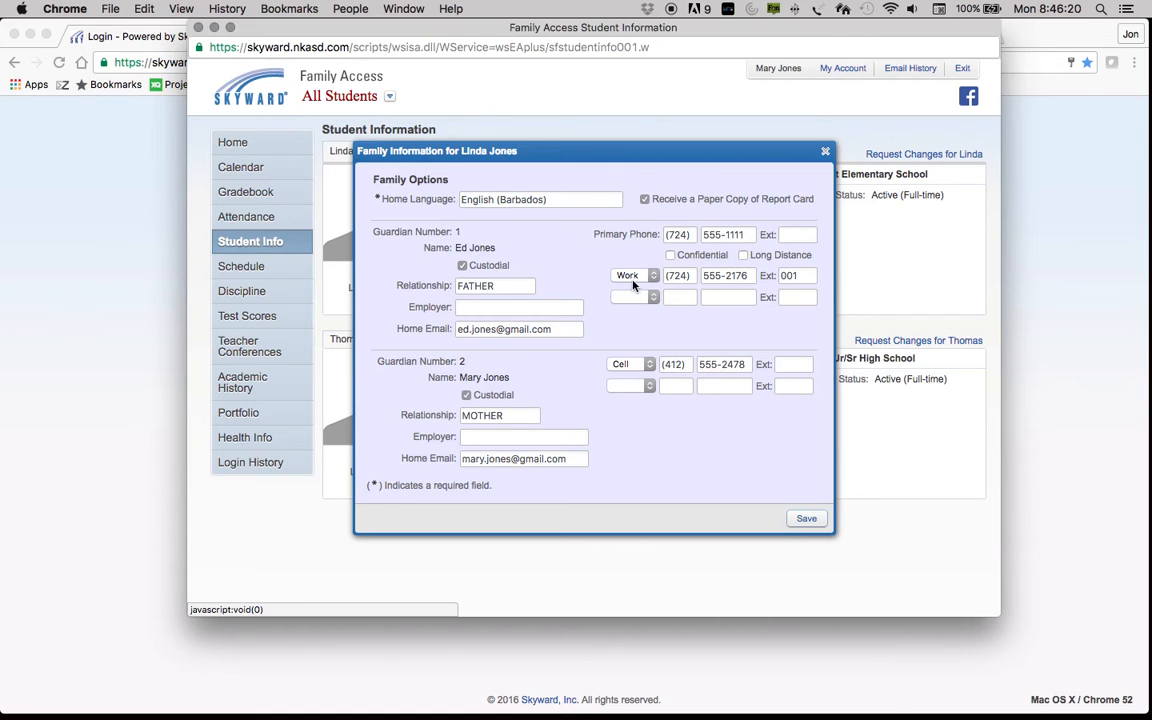
pyautogui.click(650, 297)
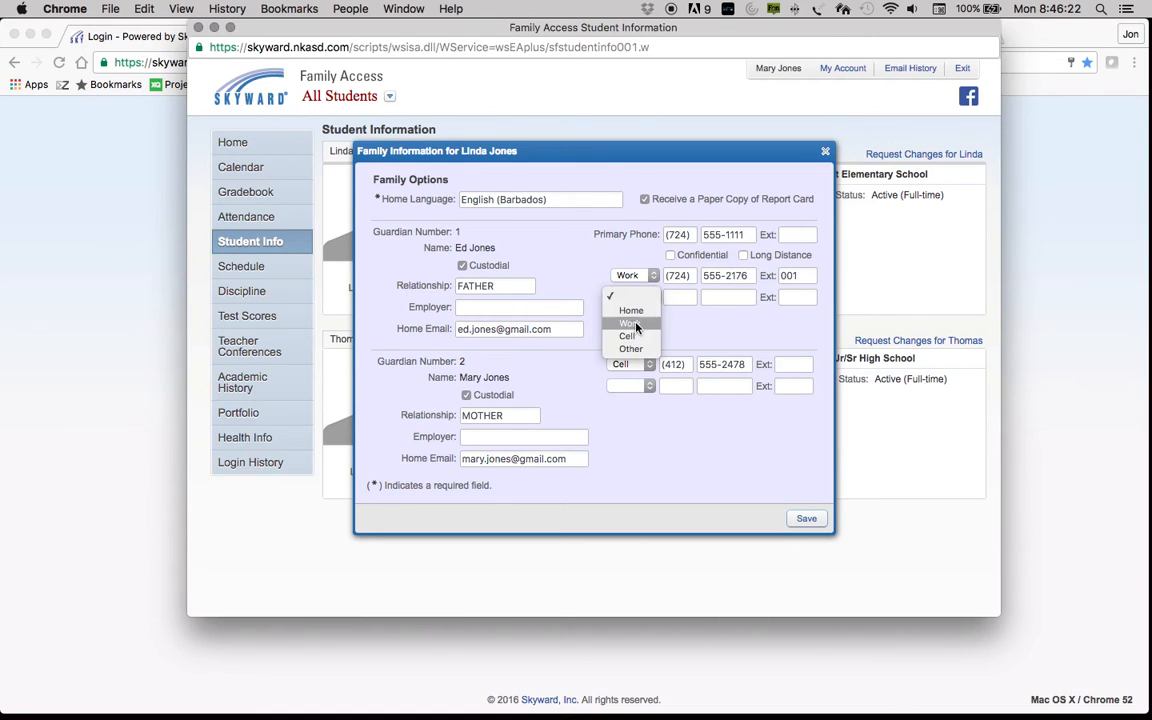
pyautogui.click(566, 285)
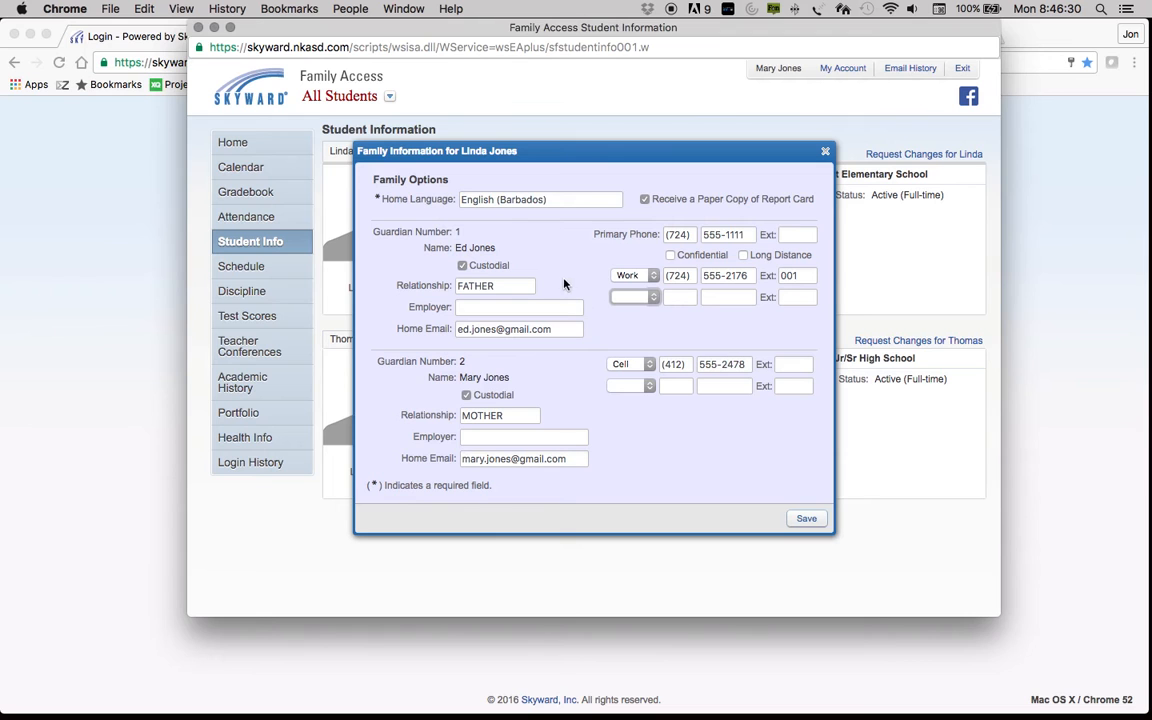
pyautogui.click(825, 152)
pyautogui.click(886, 155)
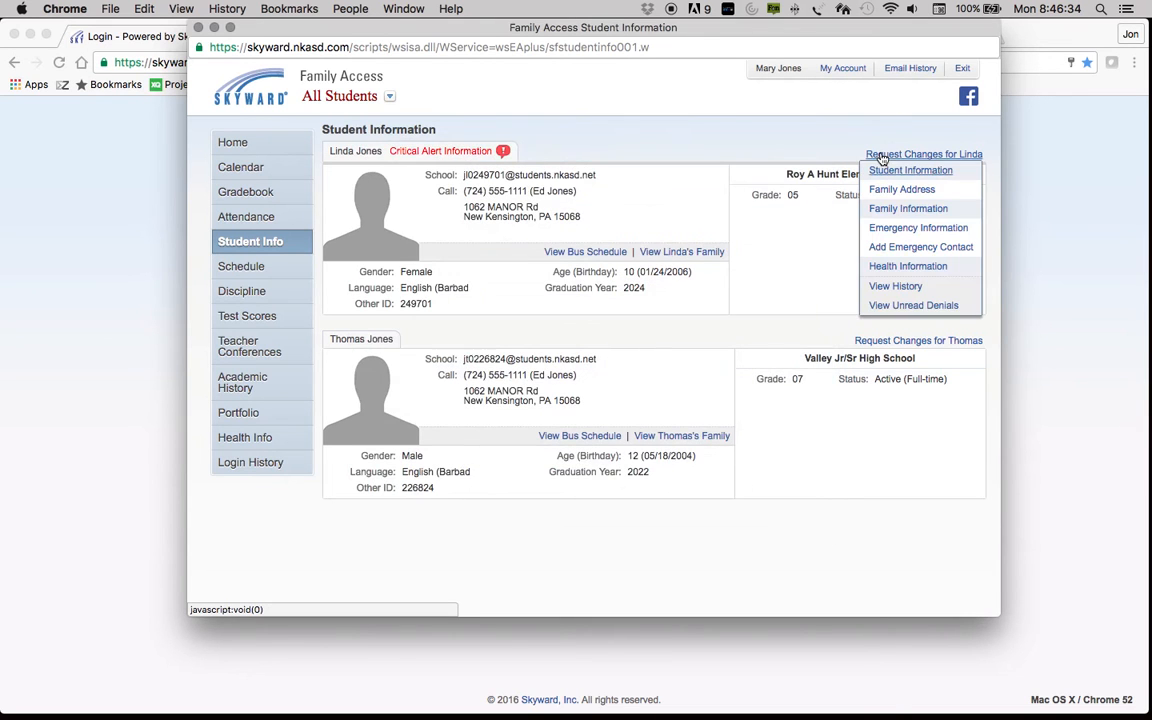
pyautogui.click(880, 229)
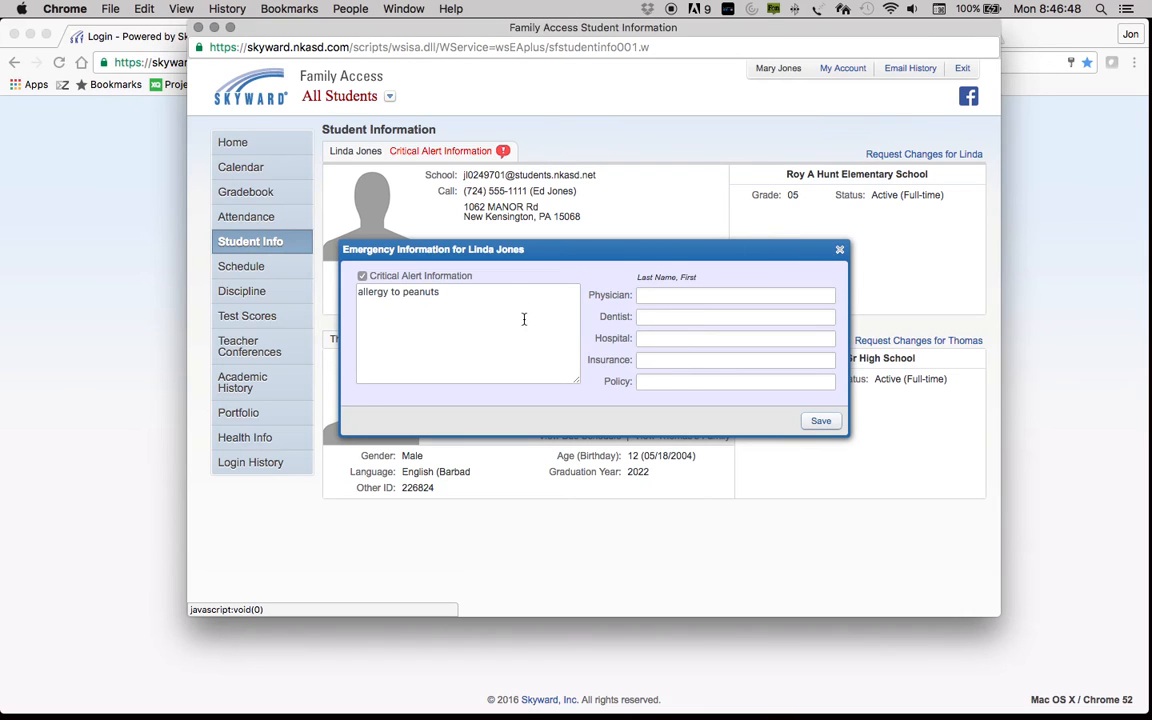
pyautogui.click(839, 249)
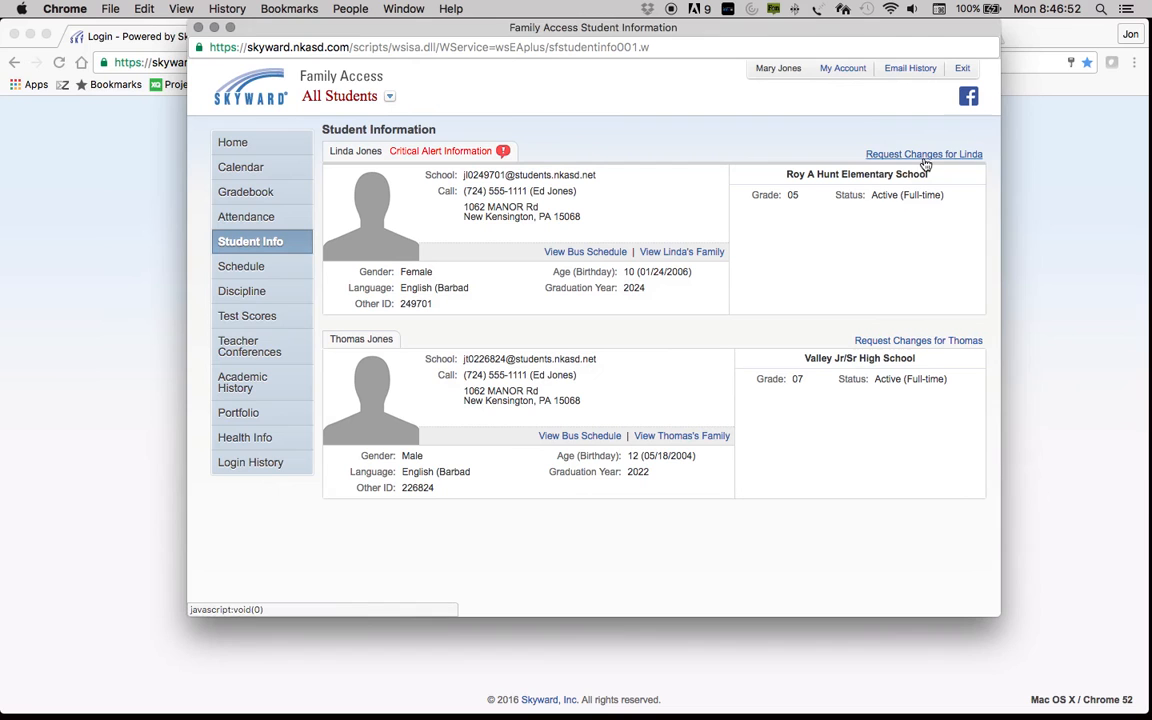
pyautogui.click(924, 154)
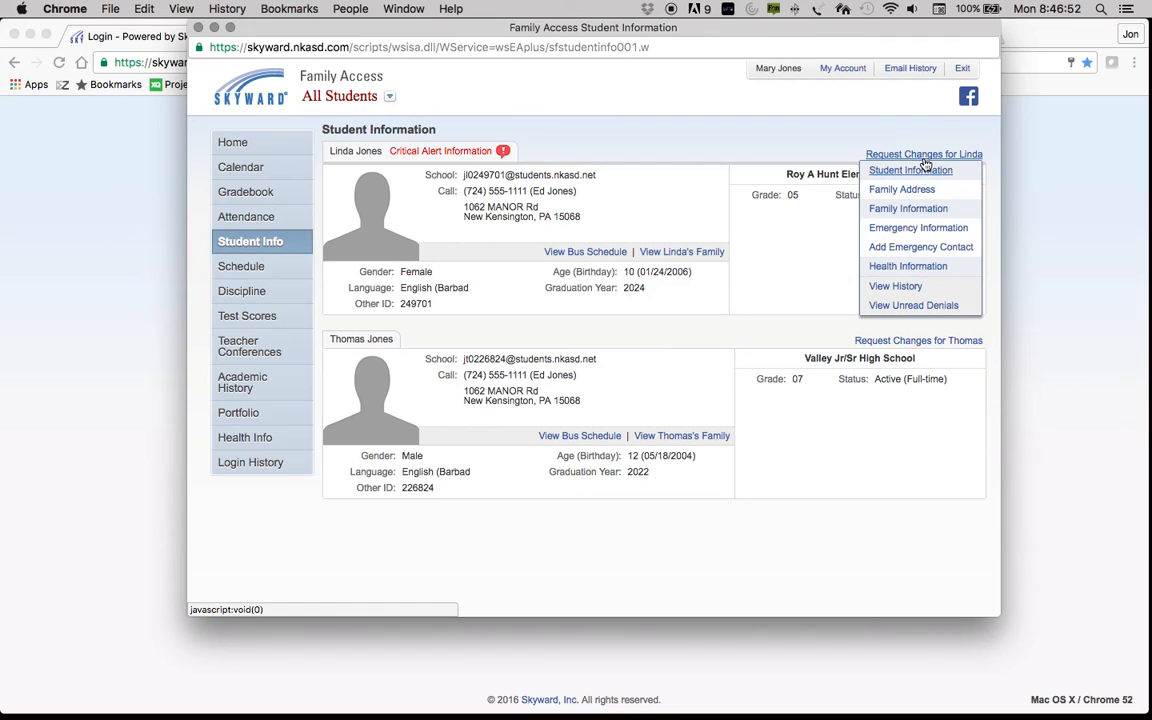
# Step: Start an emergency contact for the first student with the aunt's first and last name, relationship AUNT
pyautogui.click(920, 247)
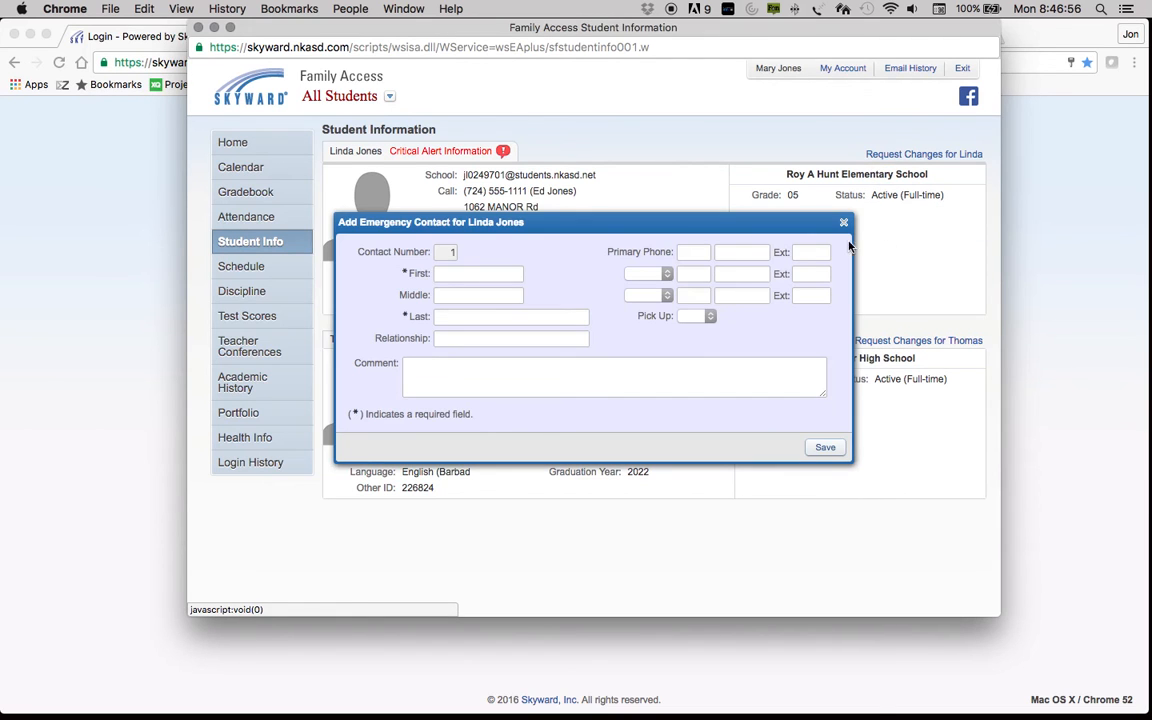
pyautogui.click(510, 274)
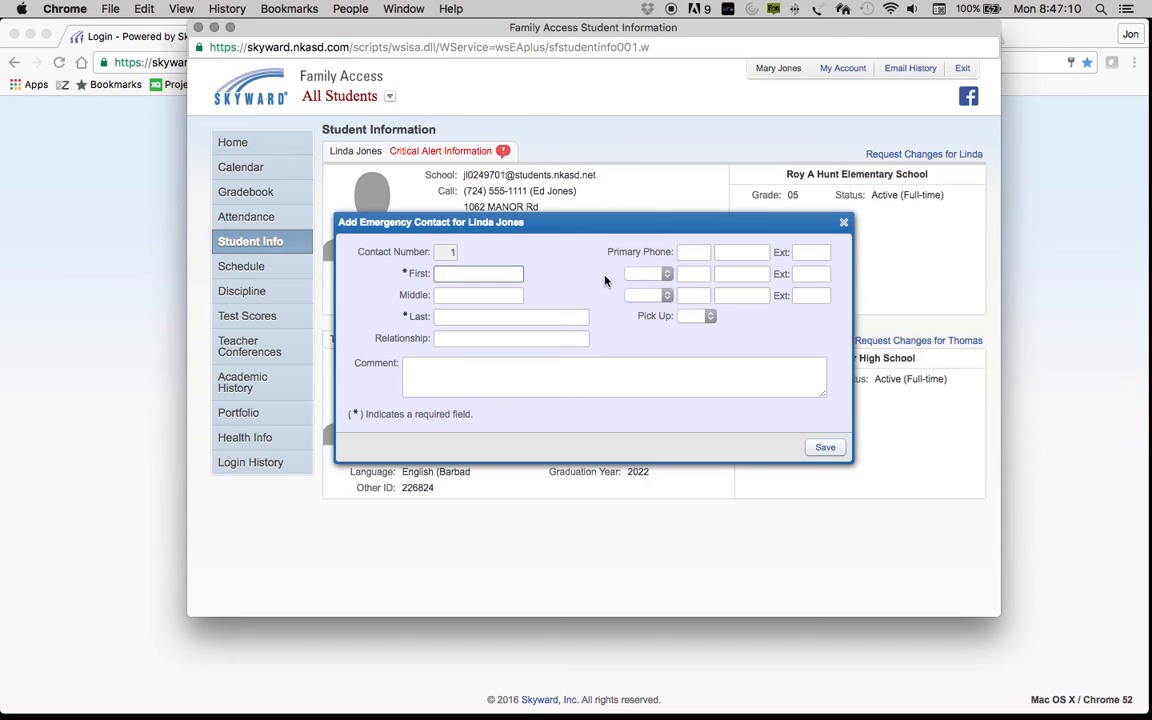
pyautogui.press('Tab')
pyautogui.press('Tab')
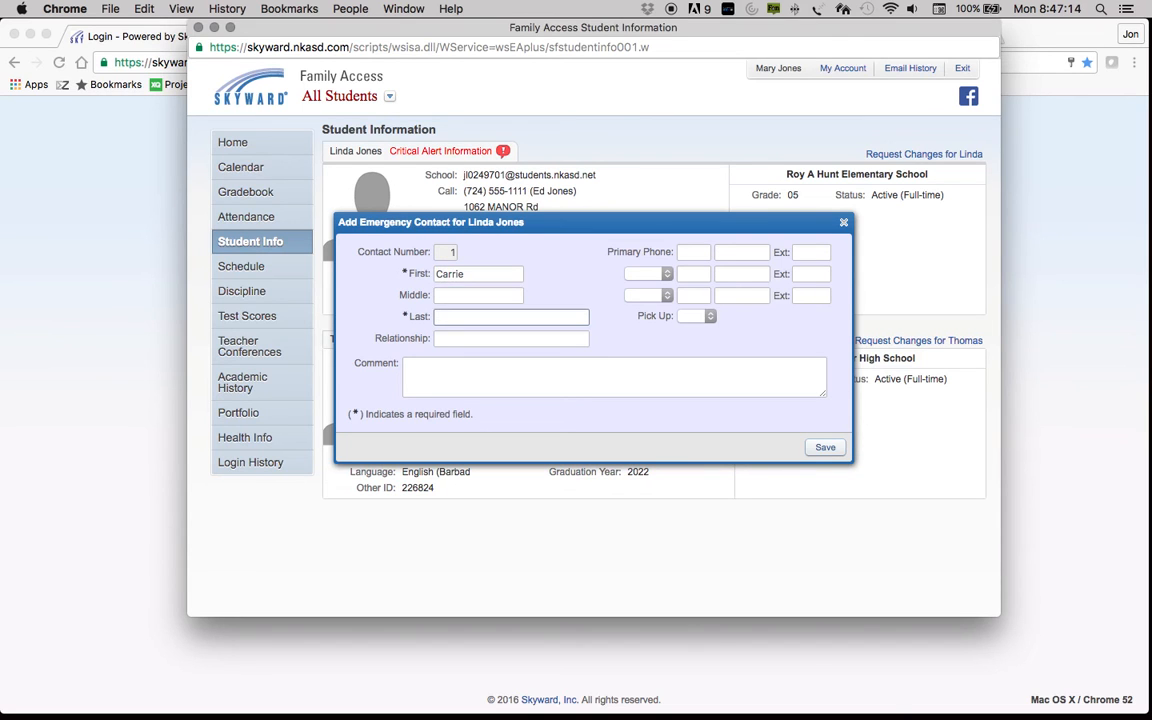
pyautogui.press('Tab')
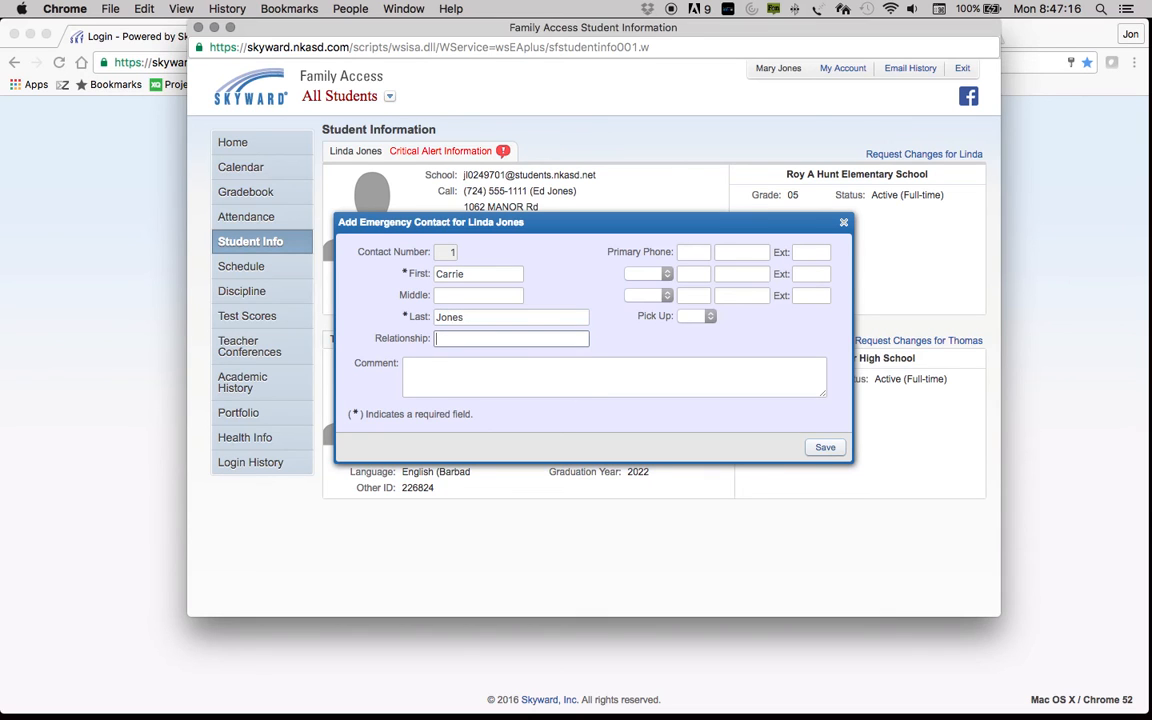
pyautogui.write('Aun')
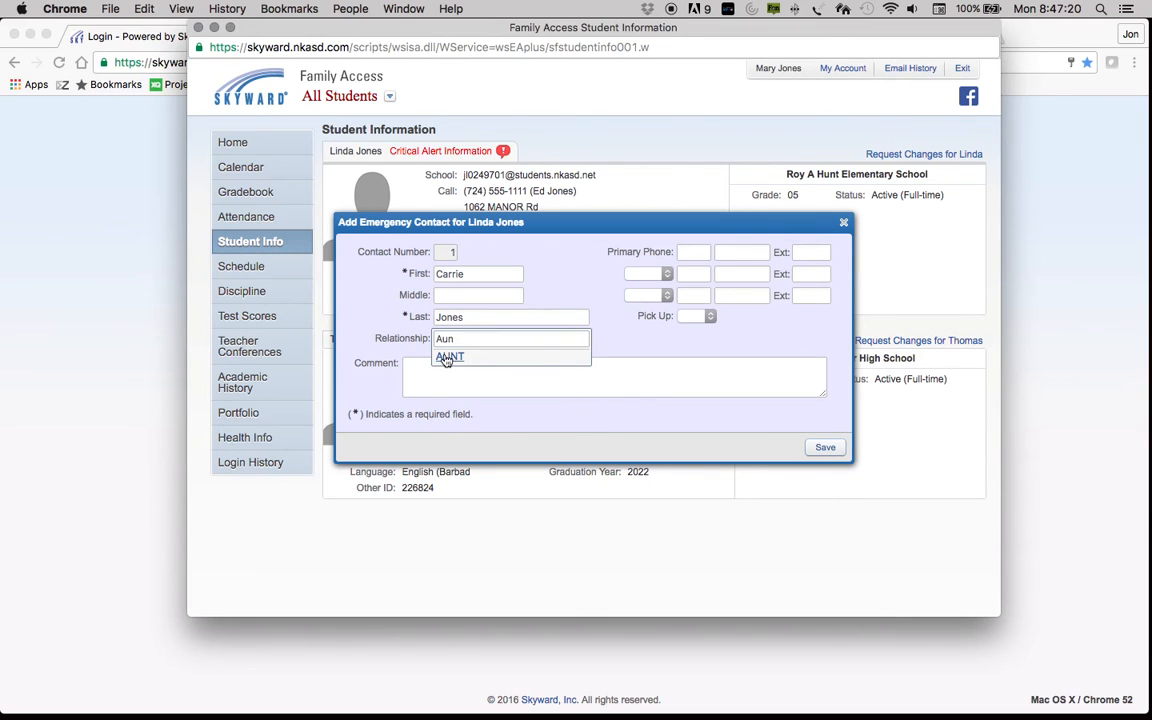
pyautogui.click(445, 357)
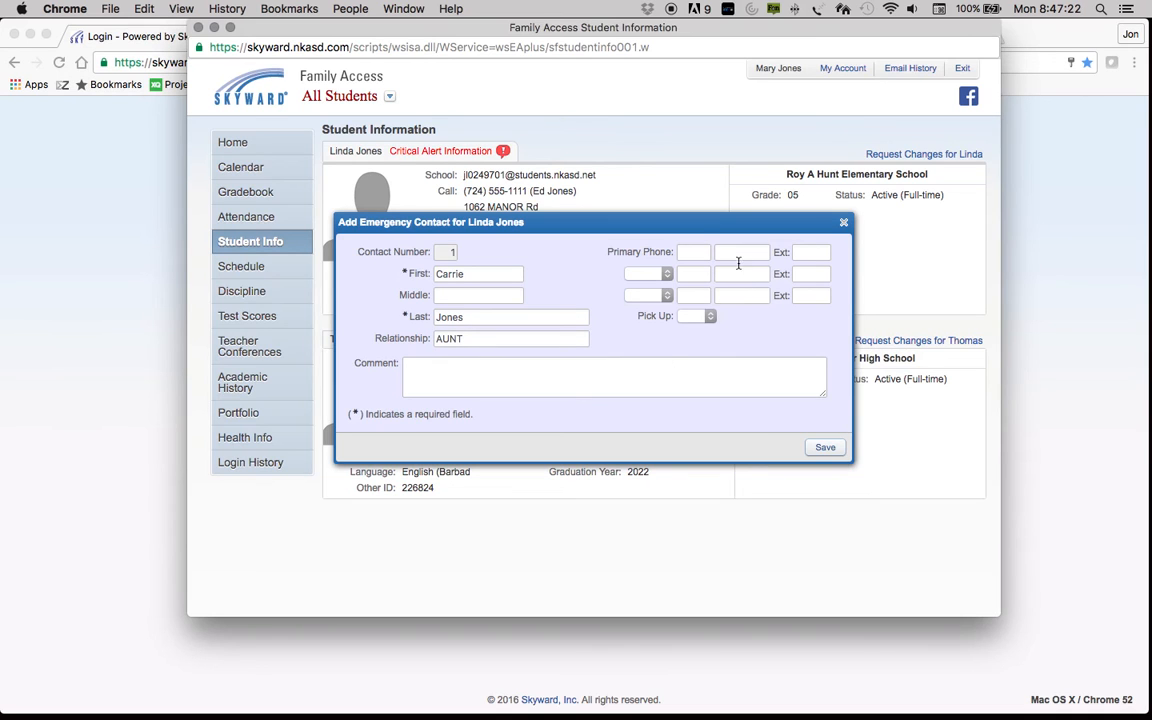
# Step: Add the aunt's primary phone number, set Pick Up to Yes, and save the contact
pyautogui.click(695, 253)
pyautogui.write('724) ')
pyautogui.write('555-')
pyautogui.write('8899')
pyautogui.click(709, 317)
pyautogui.click(762, 341)
pyautogui.press('y')
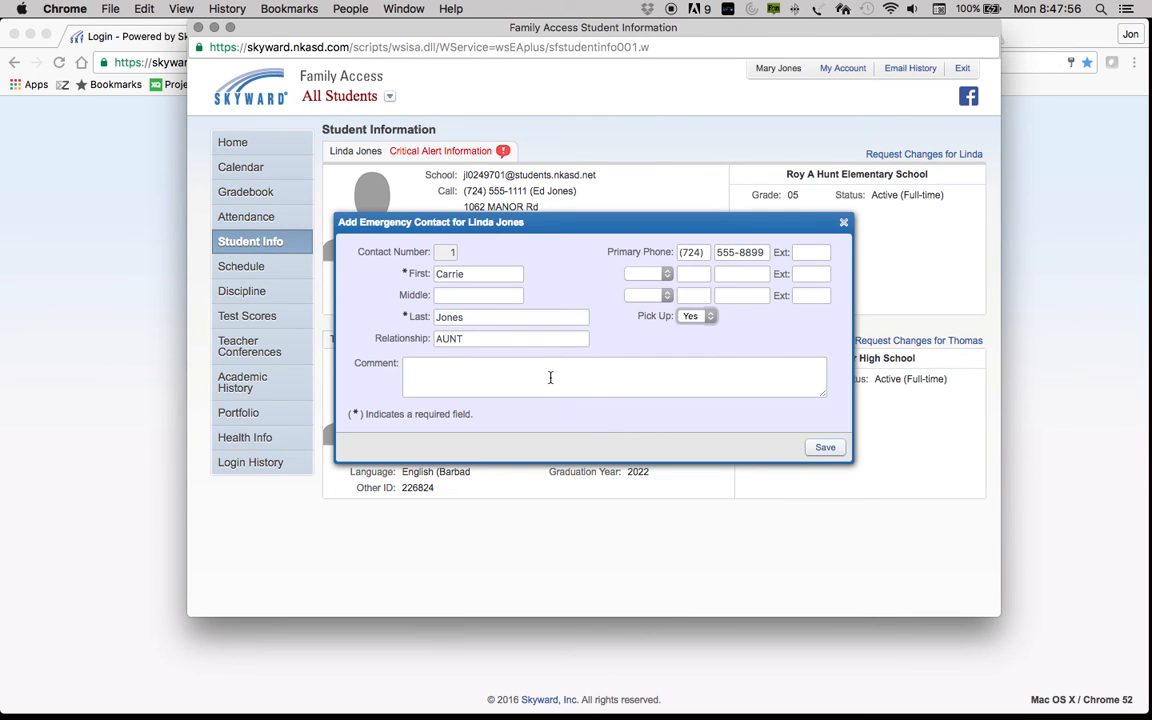
pyautogui.click(825, 447)
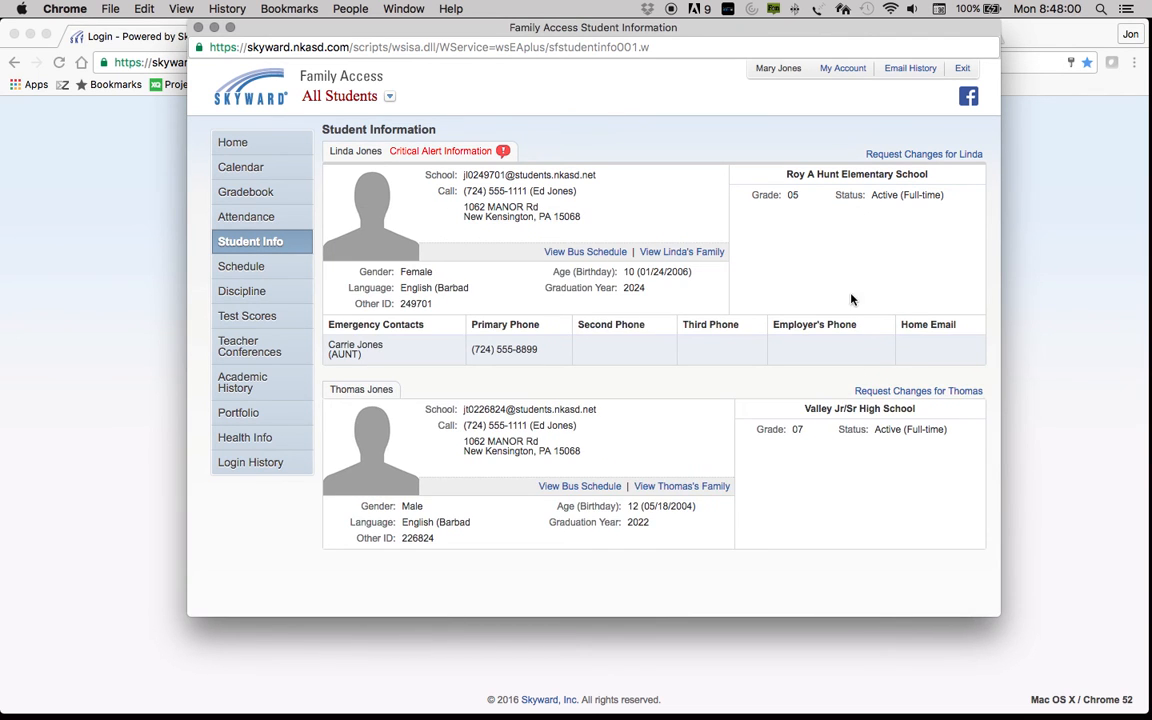
# Step: Open Linda's Request Changes > Health Information form and close it without changes
pyautogui.click(885, 155)
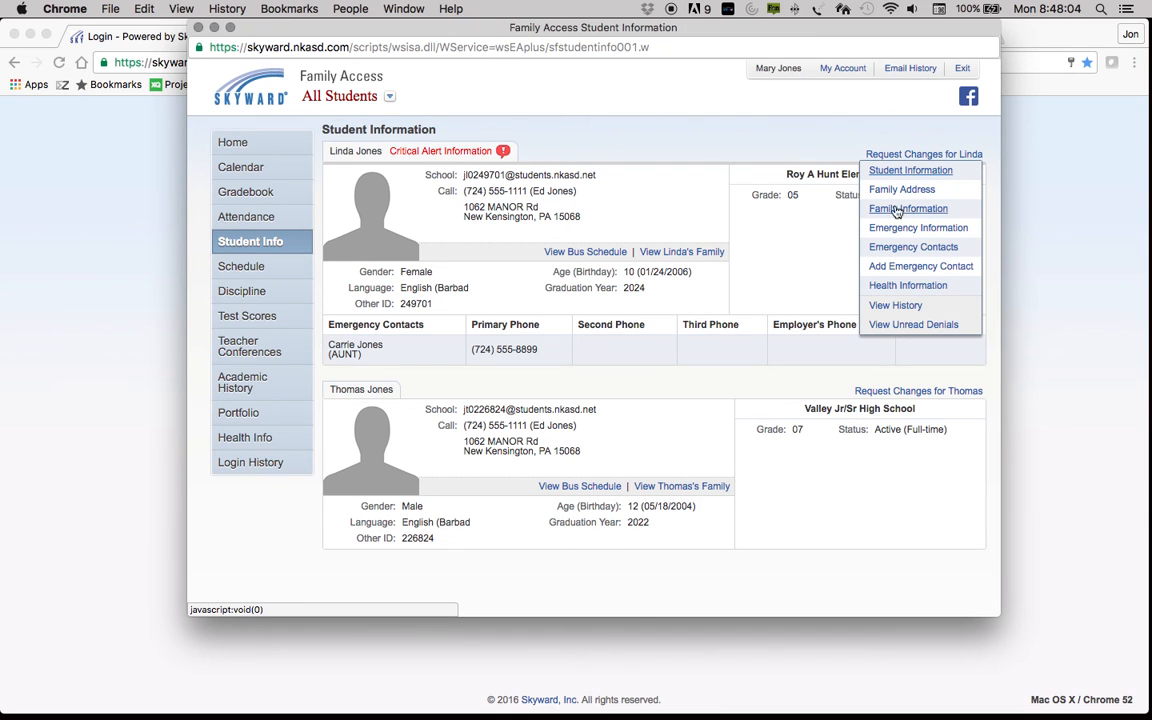
pyautogui.click(916, 287)
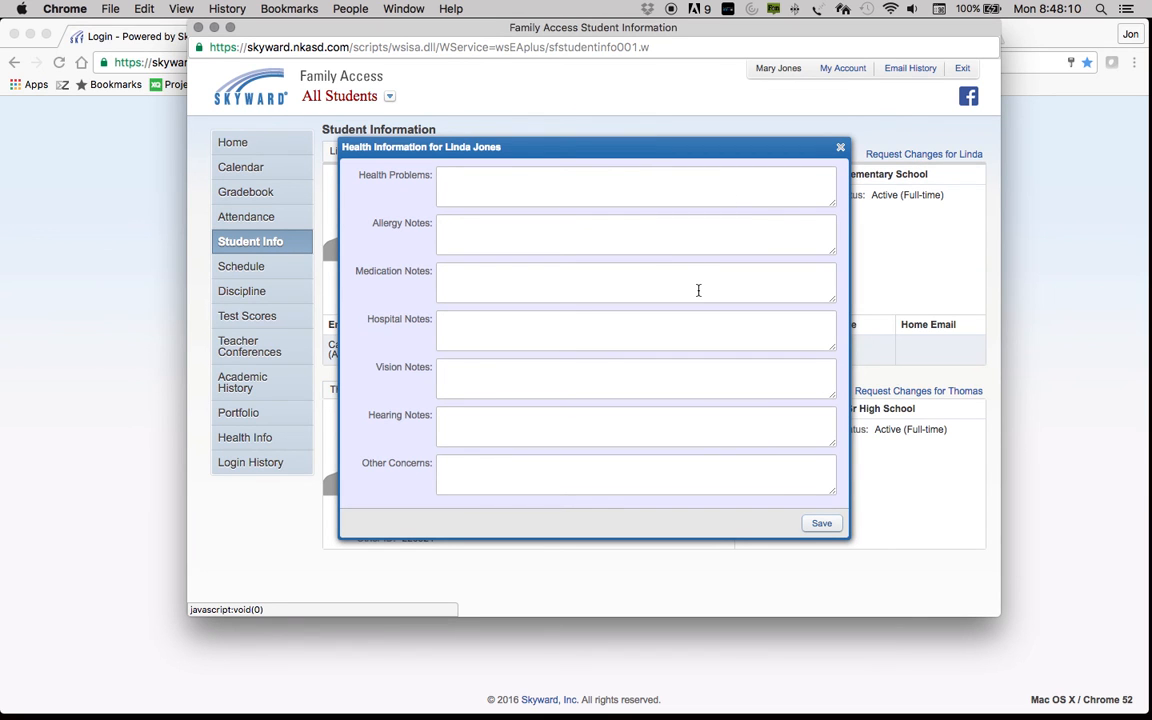
pyautogui.click(840, 151)
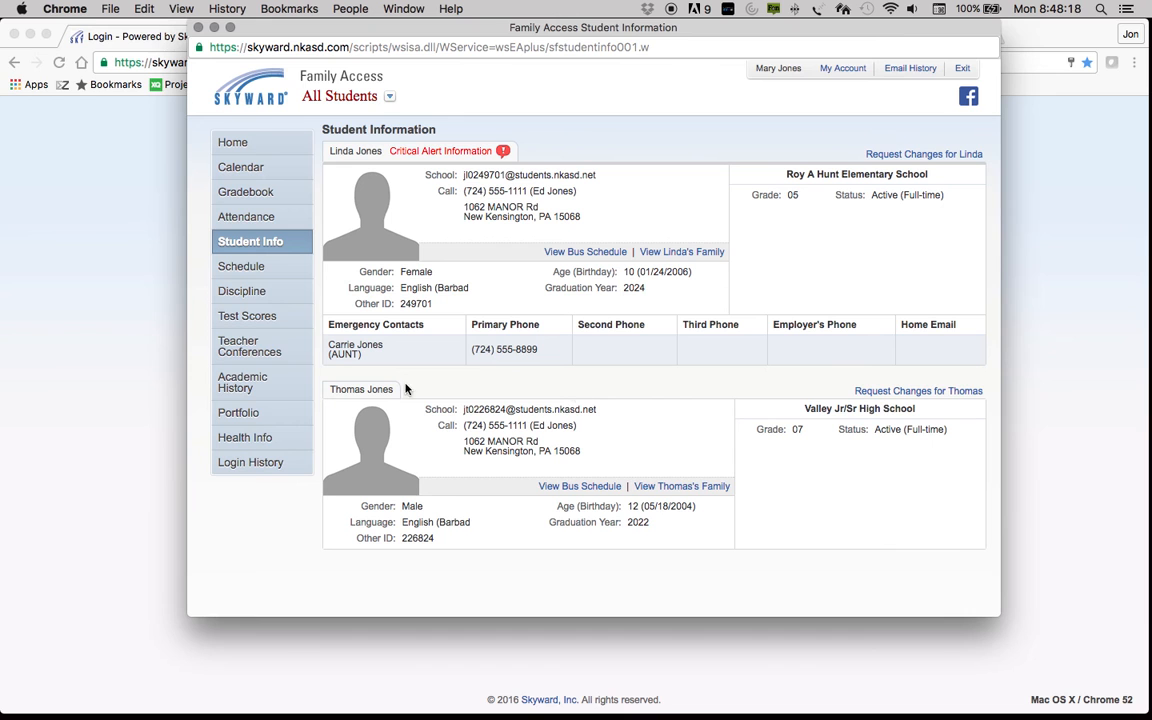
# Step: Review and close Thomas's Student Information and Family Address change-request forms
pyautogui.click(868, 392)
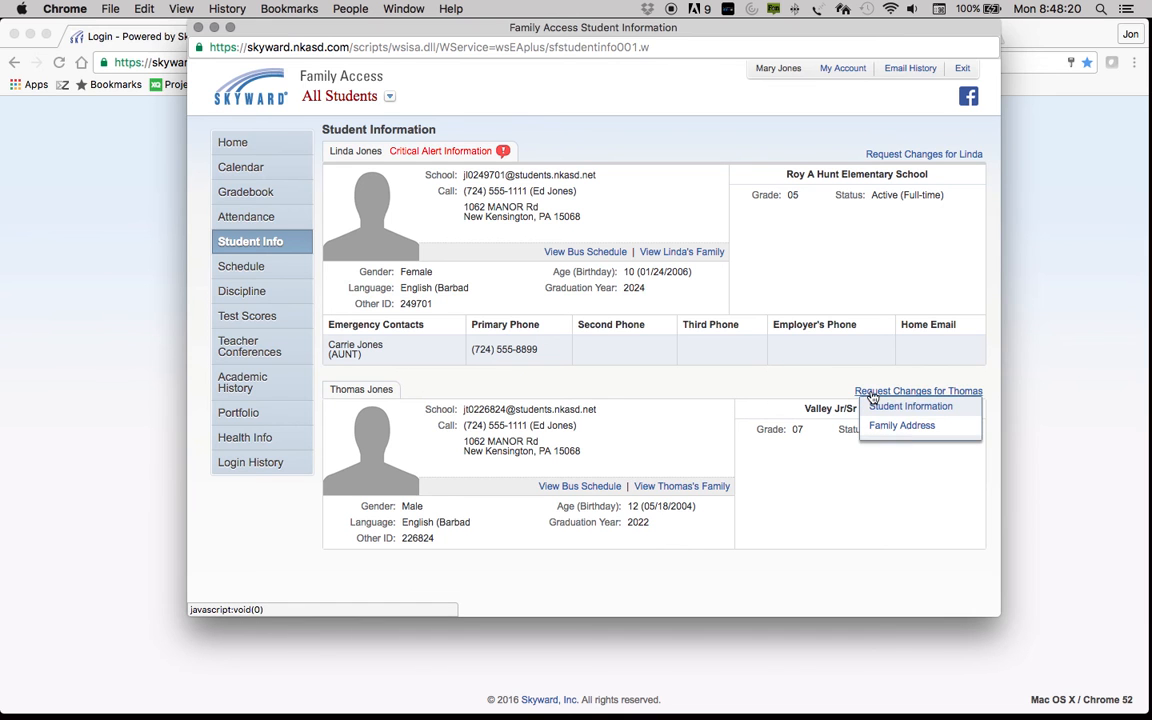
pyautogui.click(876, 407)
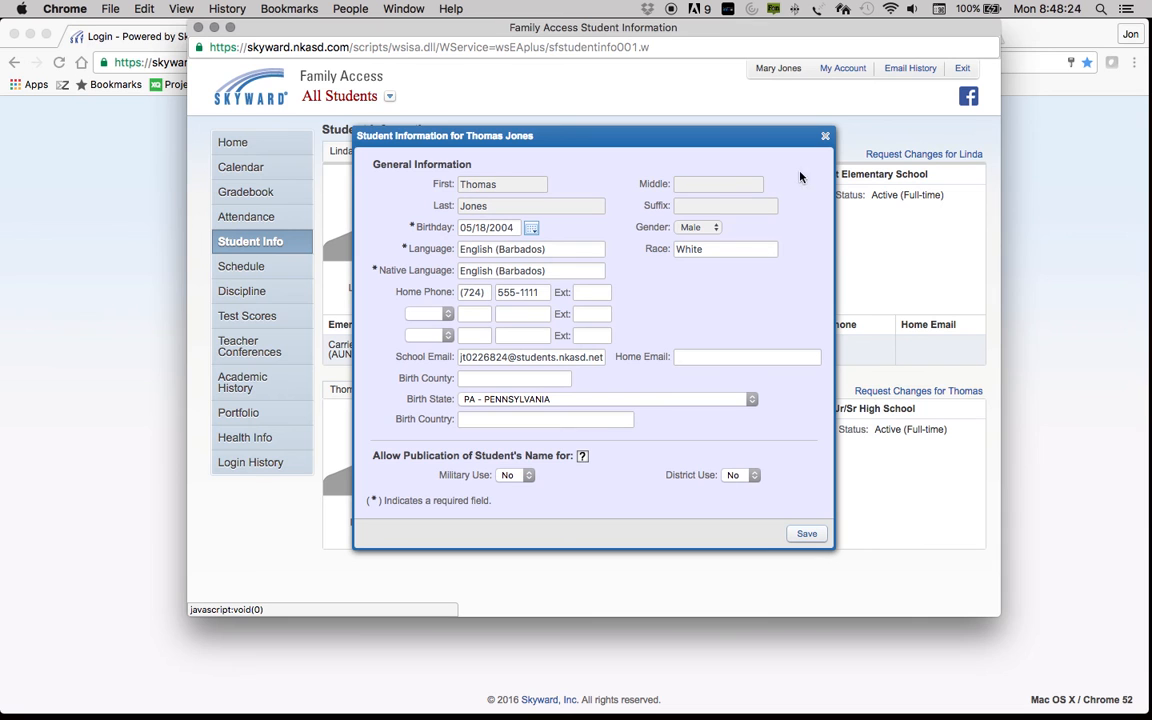
pyautogui.click(824, 138)
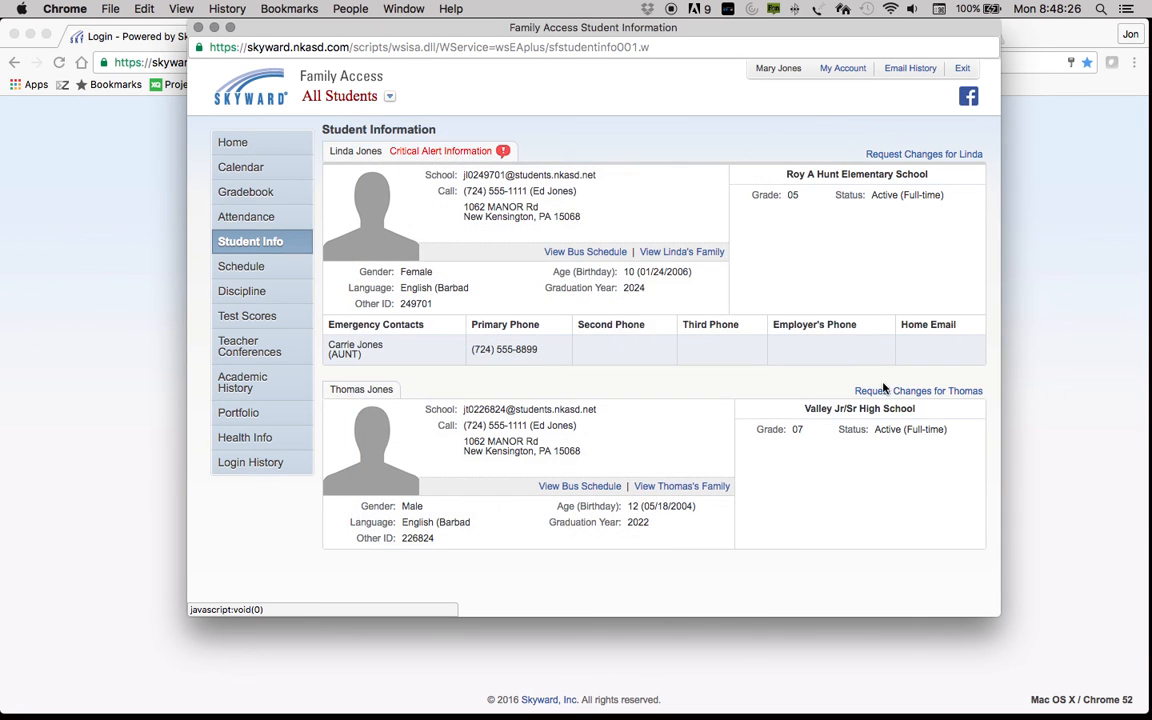
pyautogui.click(893, 392)
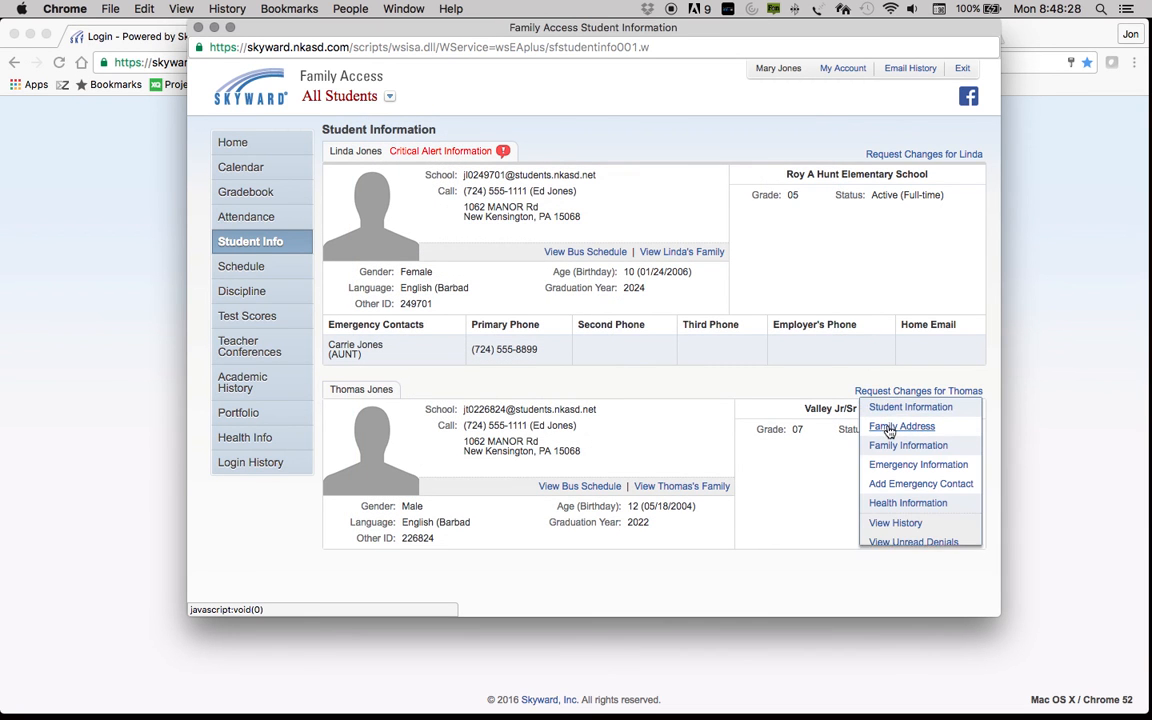
pyautogui.click(884, 427)
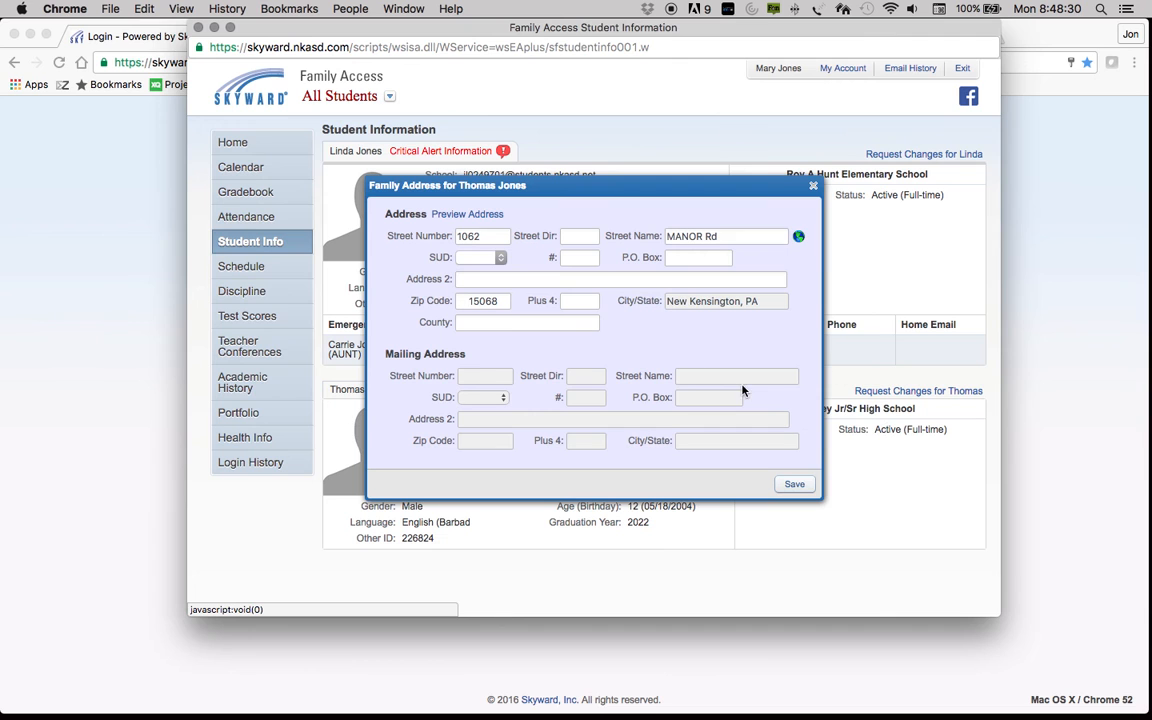
pyautogui.click(814, 186)
# Step: Review and close Thomas's Emergency Information form, then choose Add Emergency Contact for him
pyautogui.click(888, 390)
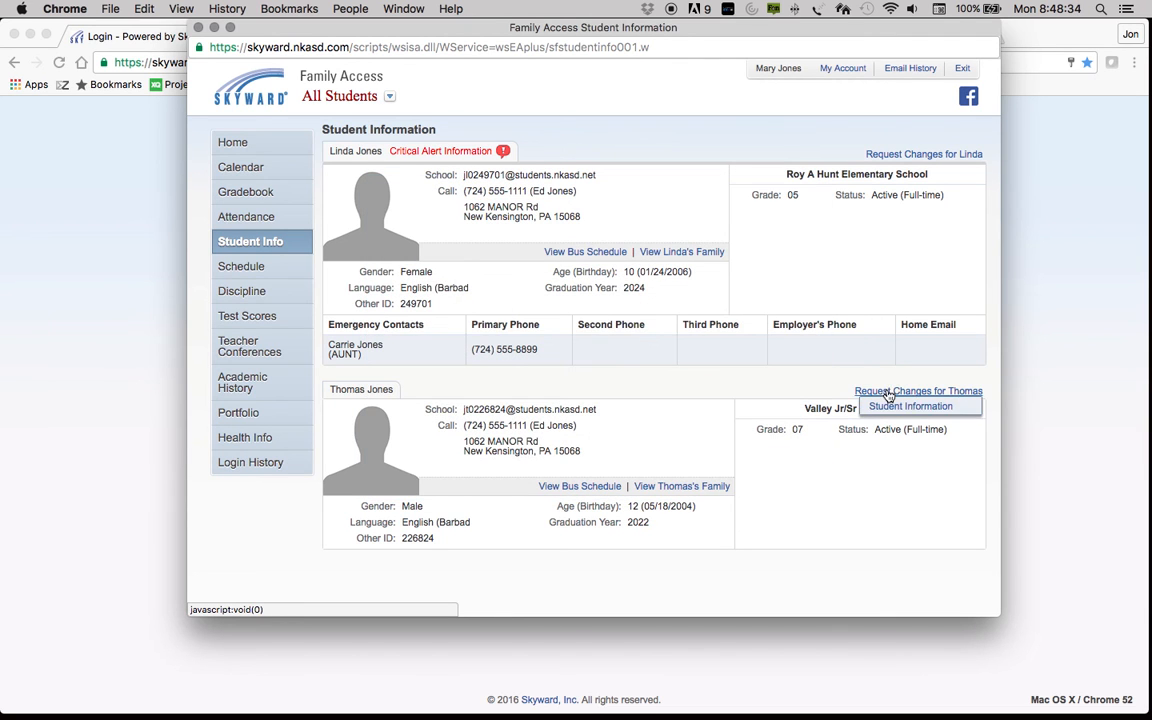
pyautogui.click(887, 465)
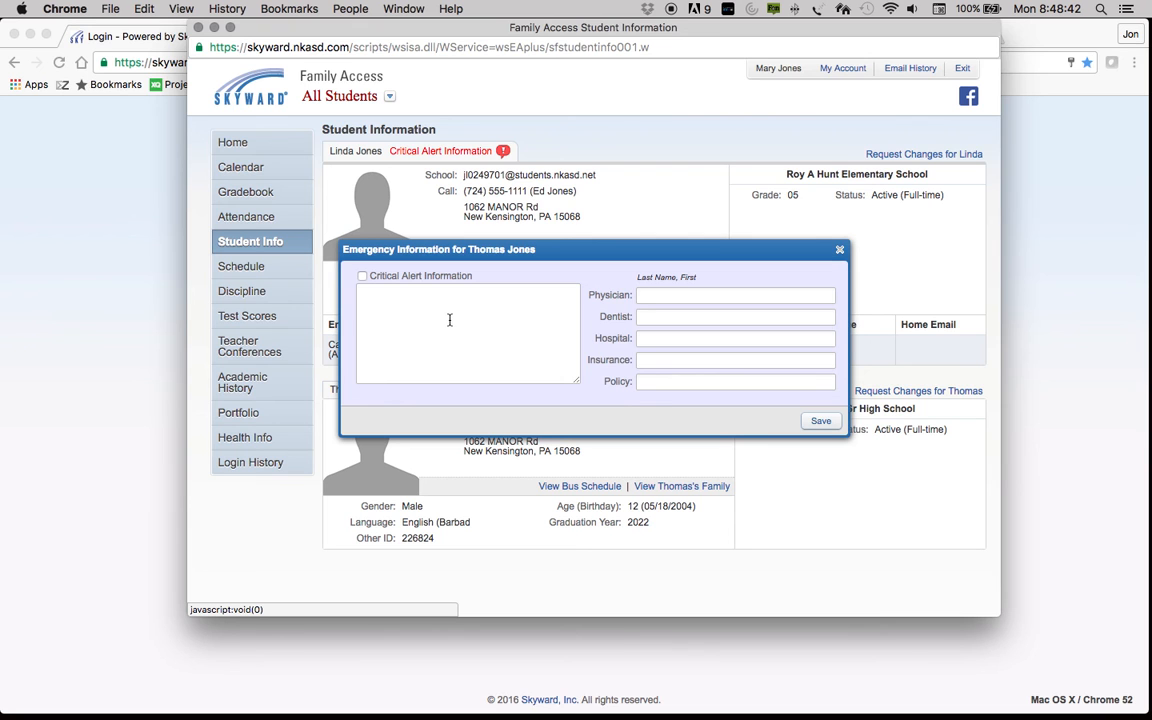
pyautogui.click(839, 249)
pyautogui.click(890, 392)
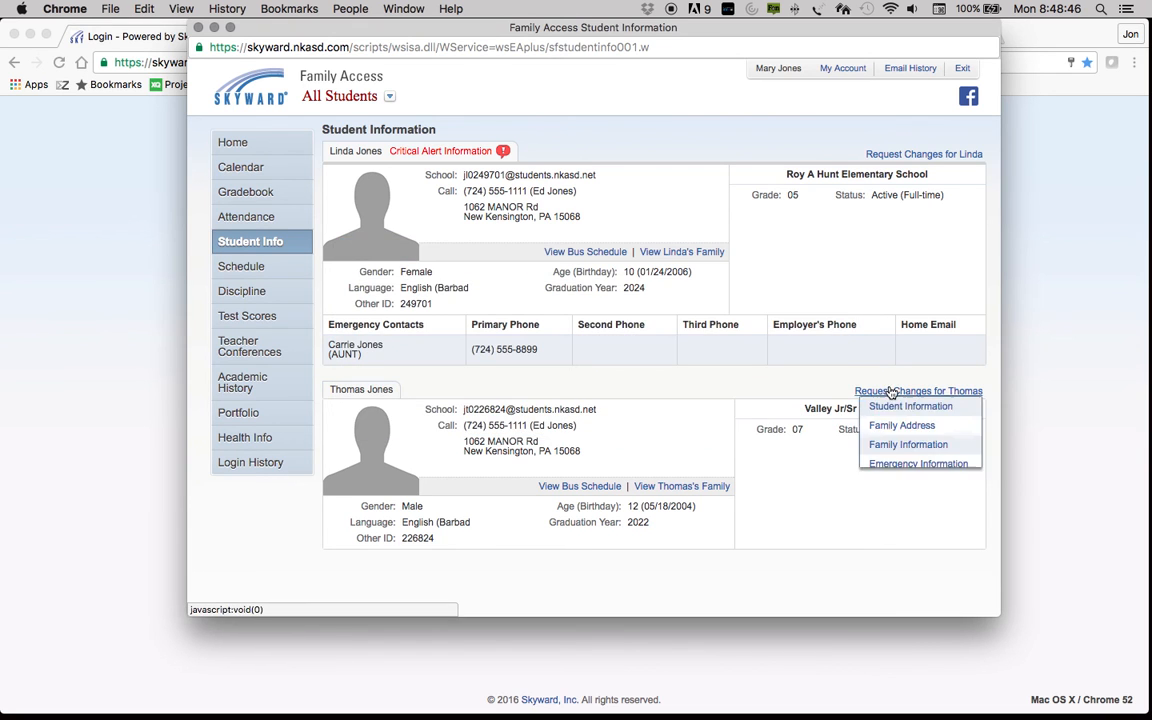
pyautogui.click(920, 487)
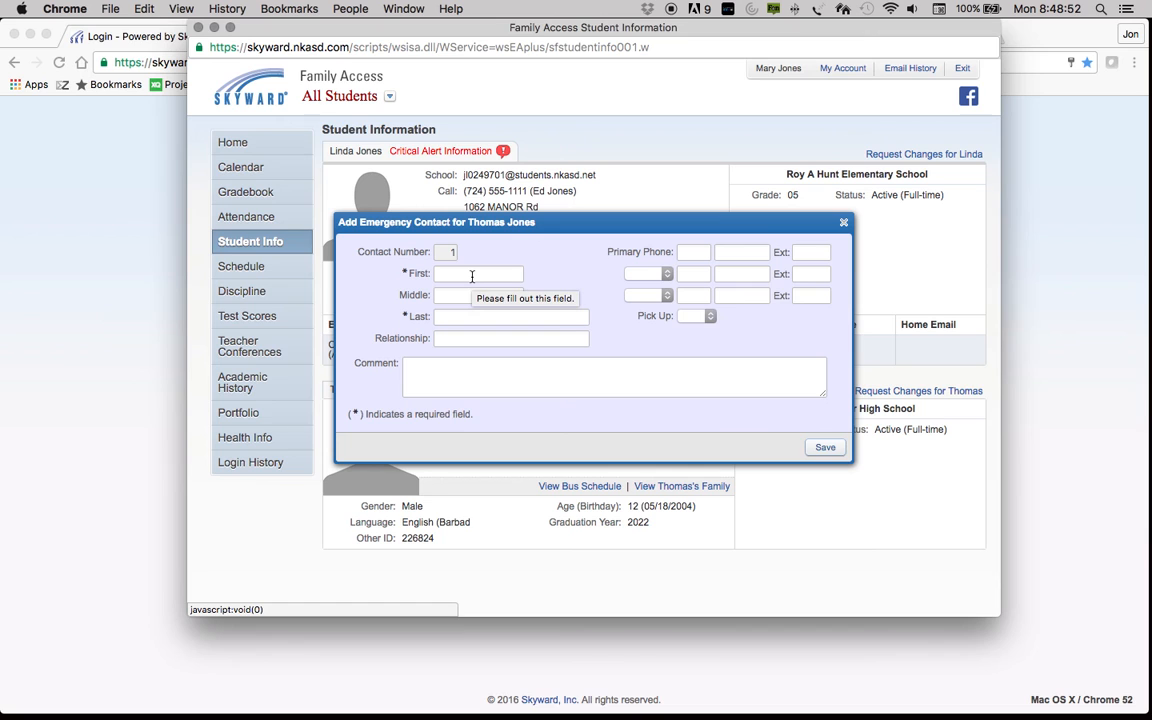
# Step: Enter the aunt's first and last name and set the relationship to AUNT for Thomas
pyautogui.click(472, 276)
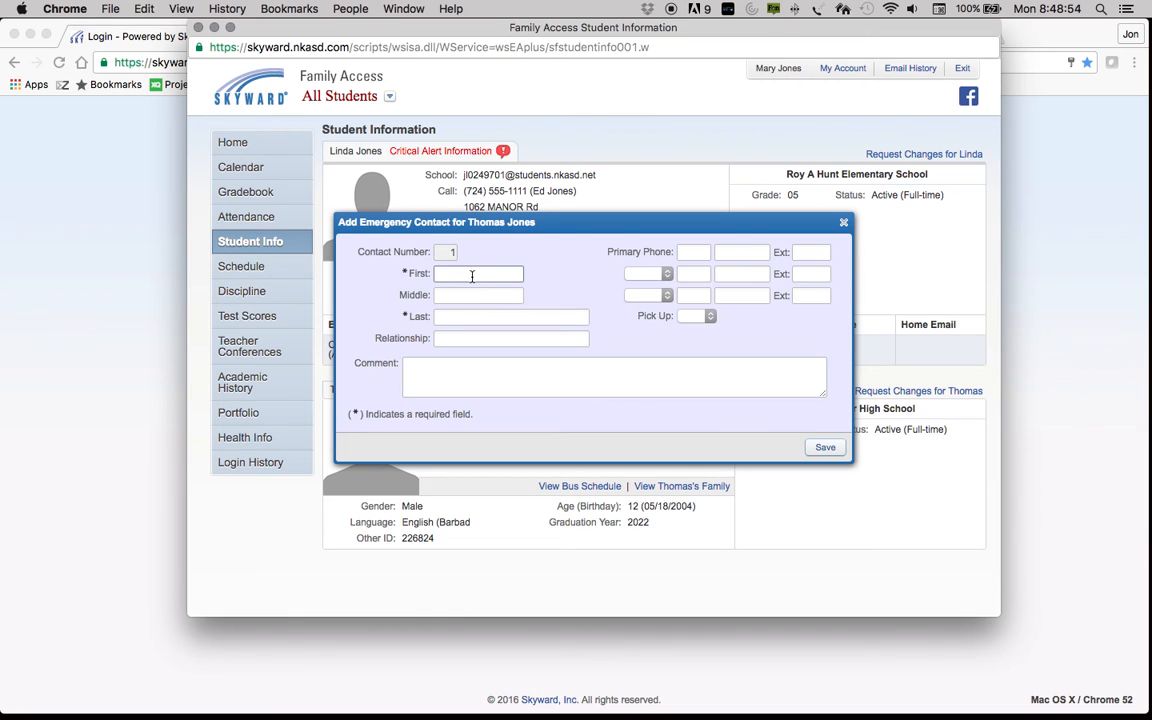
pyautogui.press('Tab')
pyautogui.press('Tab')
pyautogui.press('Tab')
pyautogui.write('a')
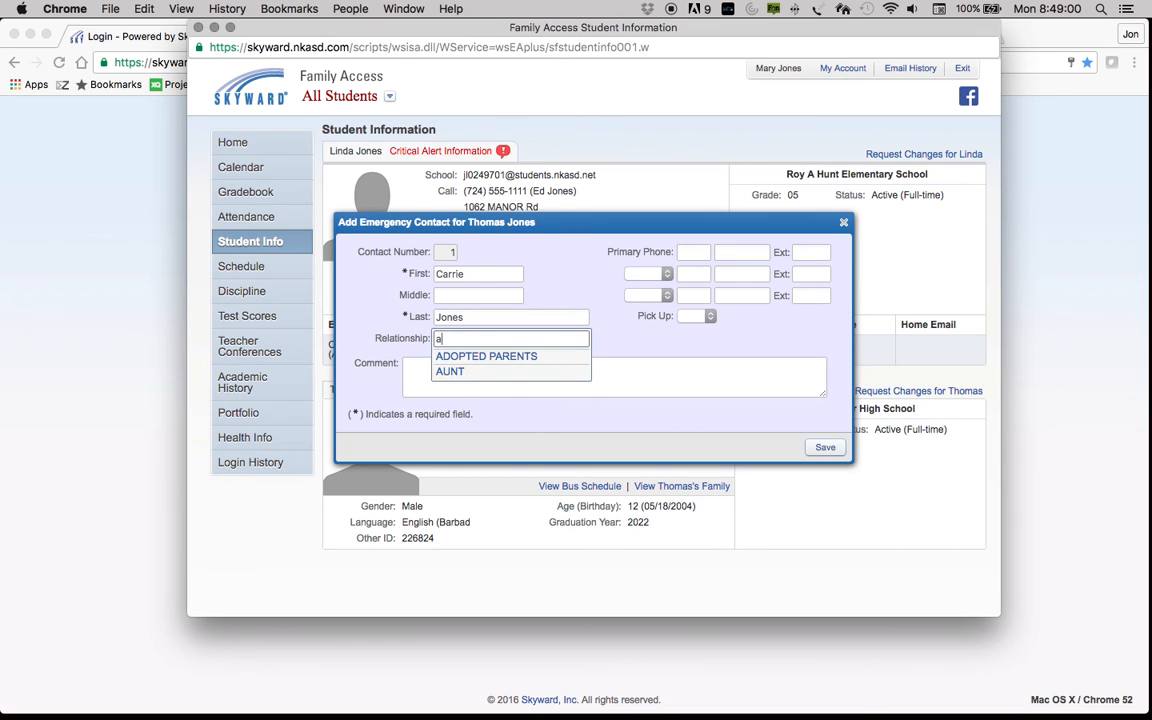
pyautogui.click(465, 371)
# Step: Enter her primary phone number, set Pick Up to Yes, and save Thomas's emergency contact
pyautogui.click(694, 253)
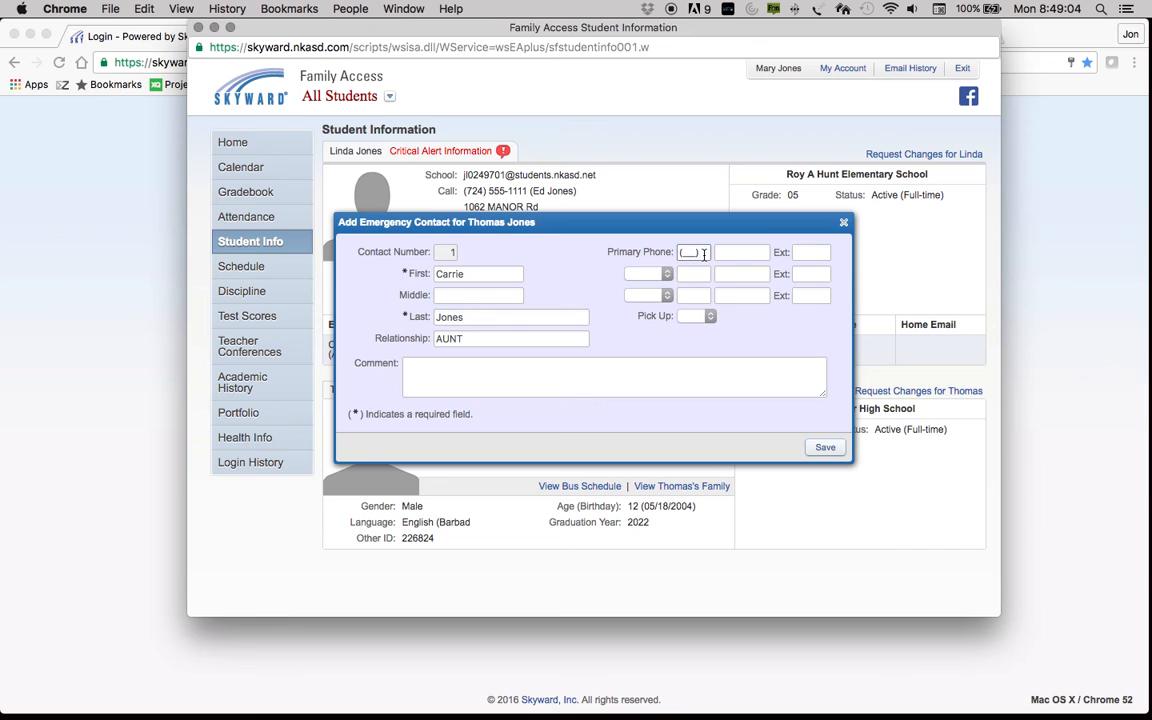
pyautogui.write('72455588')
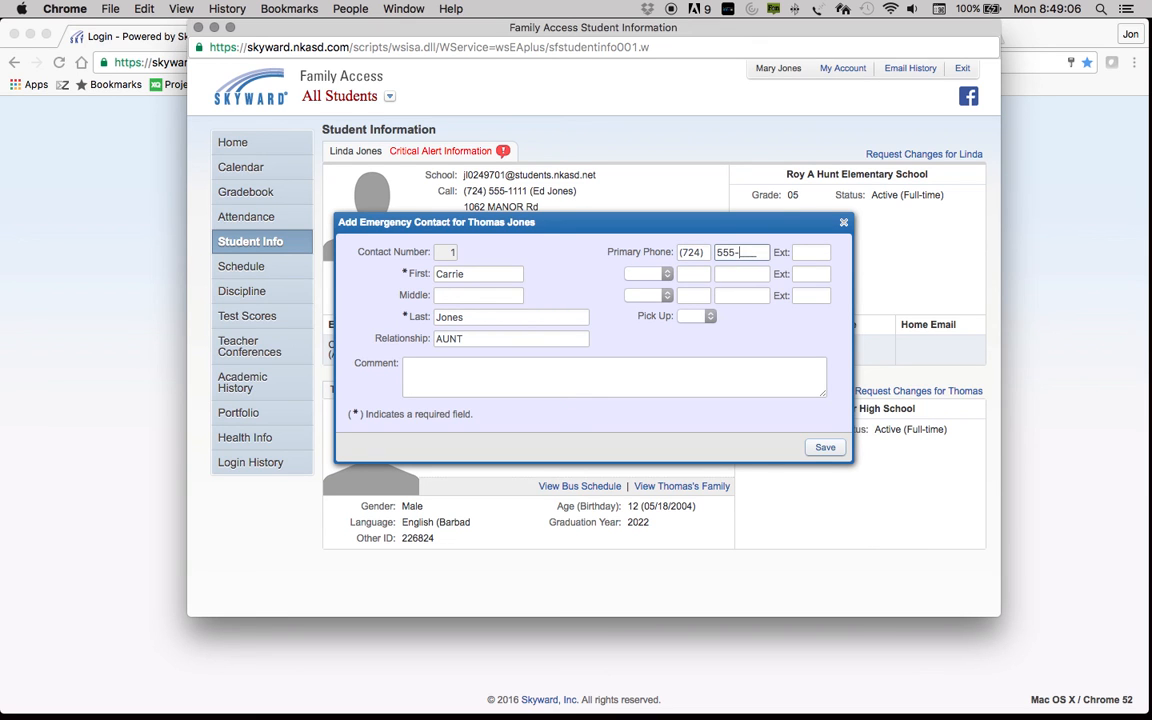
pyautogui.write('99')
pyautogui.click(708, 317)
pyautogui.click(688, 340)
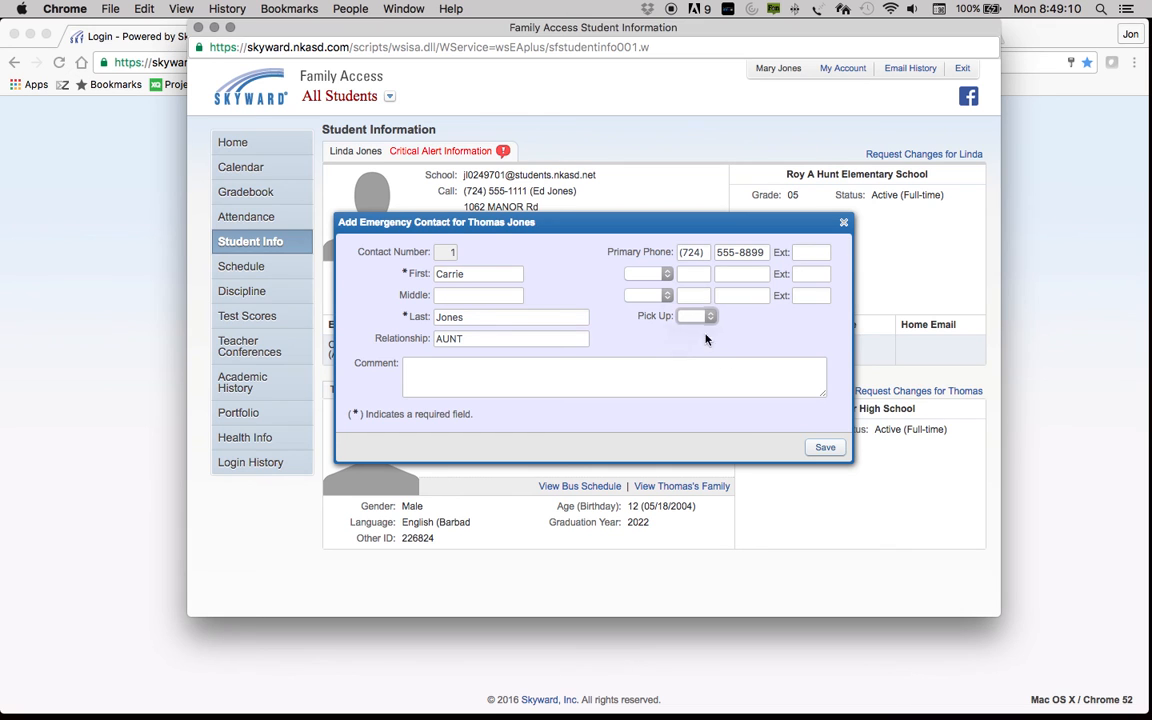
pyautogui.click(834, 453)
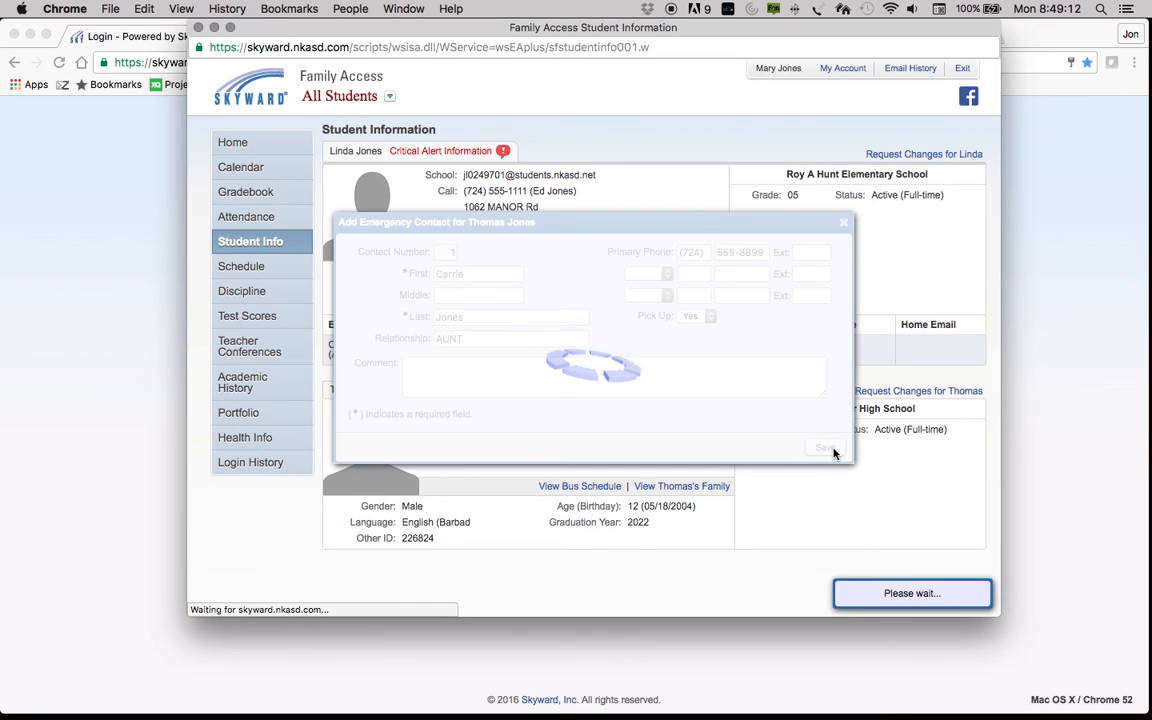
pyautogui.click(881, 393)
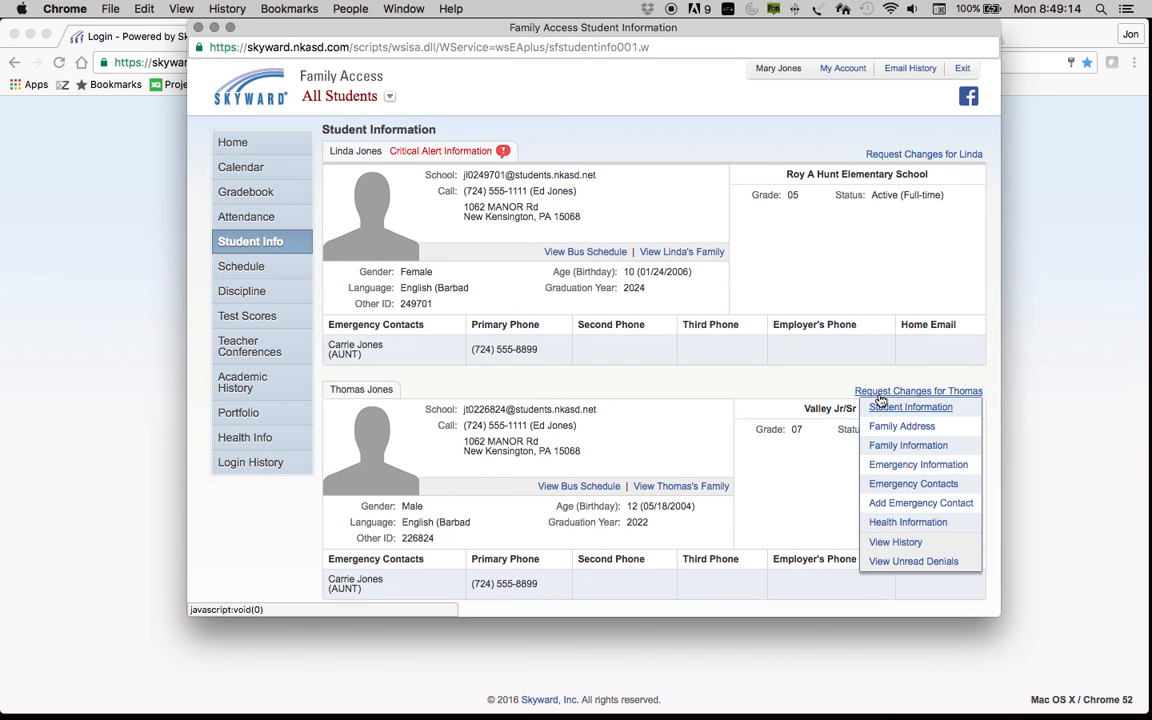
# Step: Check the second student's Health Information form, close it, and go to My Account settings
pyautogui.click(900, 521)
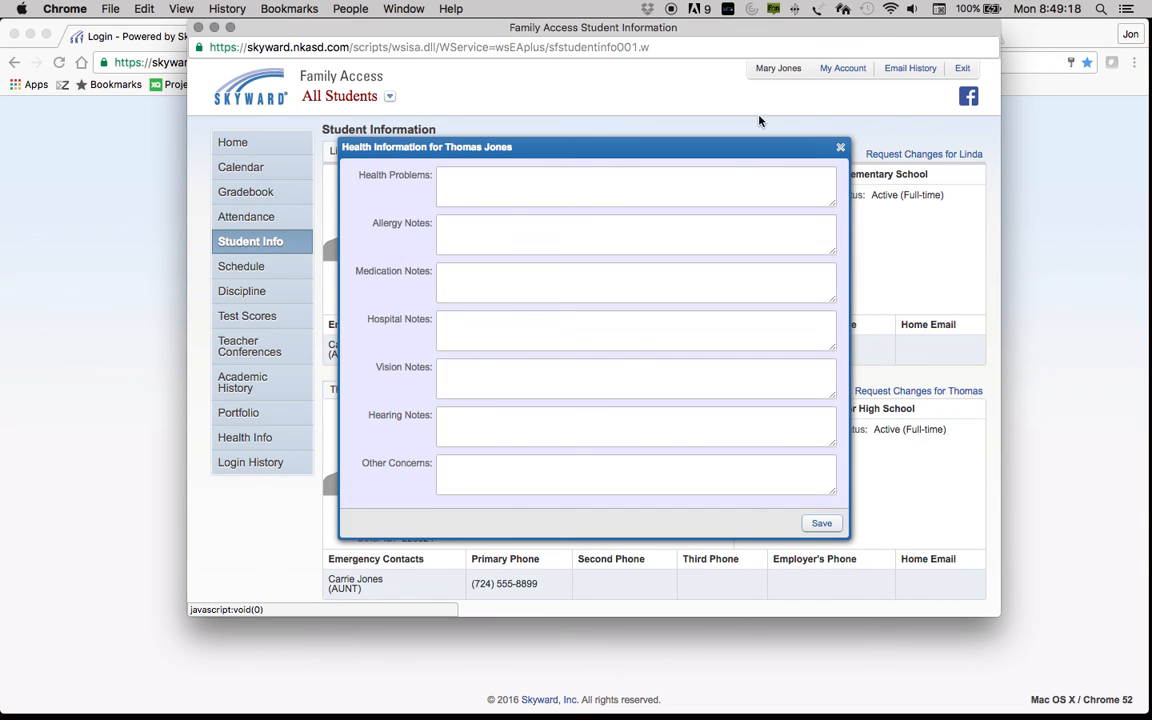
pyautogui.click(841, 150)
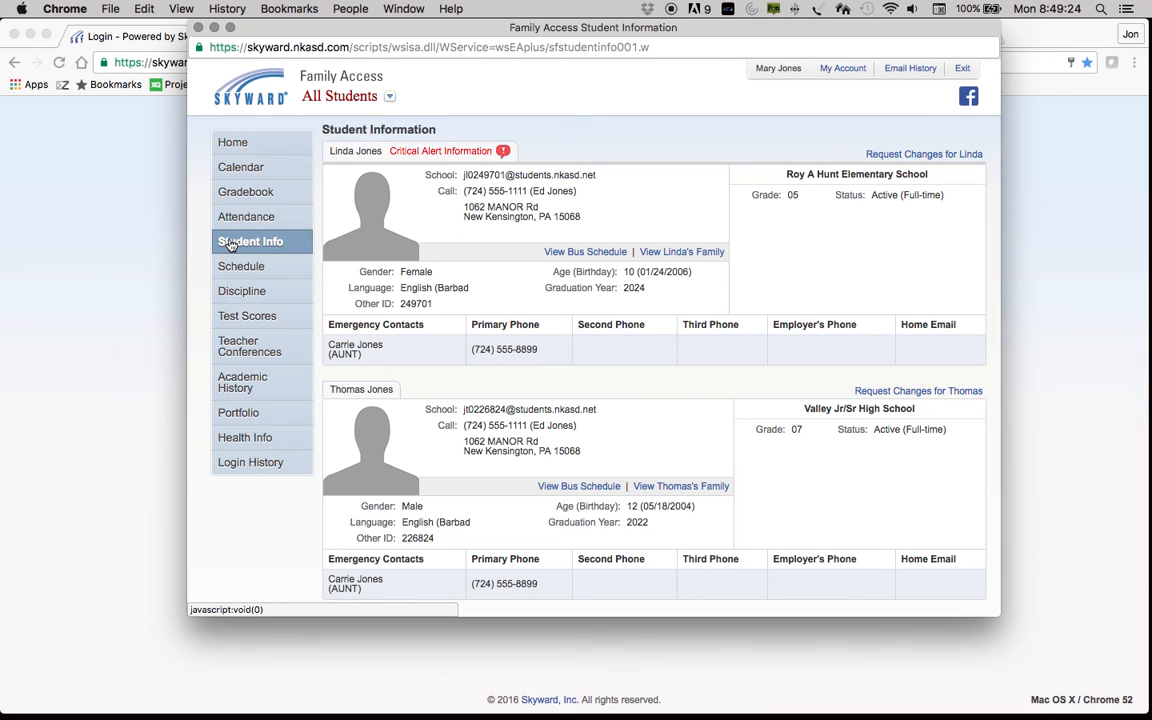
pyautogui.click(842, 70)
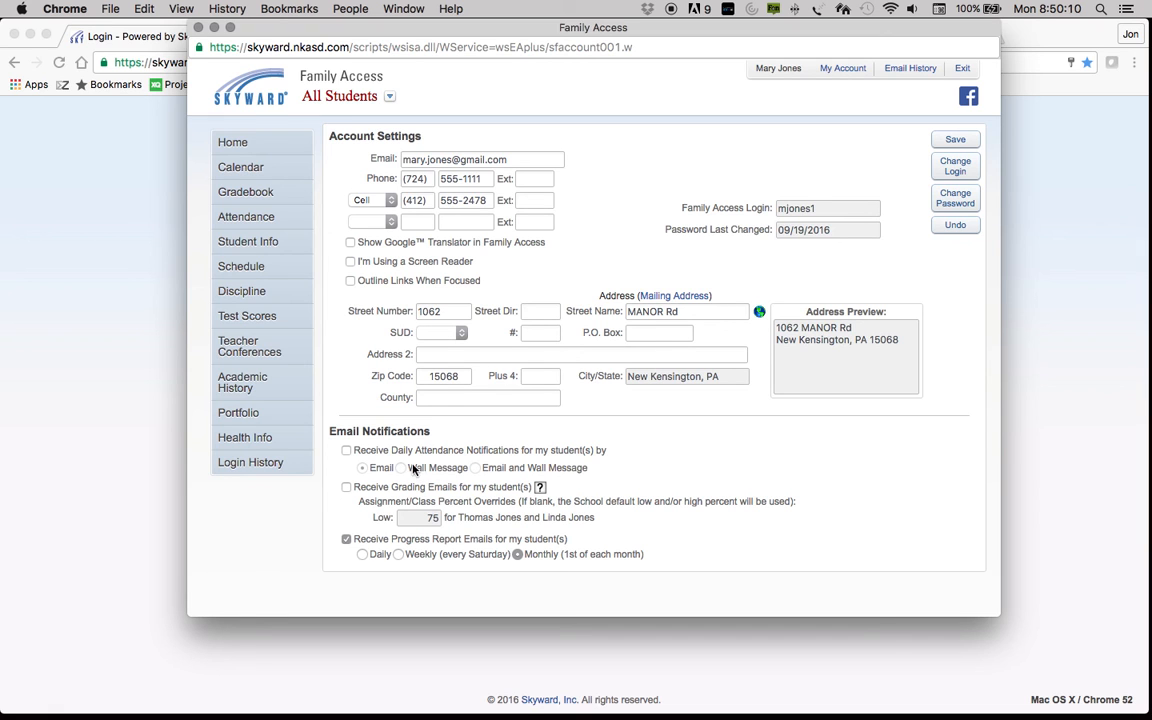
# Step: Leave Daily Attendance and Grading Emails unchecked and save with only monthly progress report emails
pyautogui.click(346, 451)
pyautogui.click(346, 451)
pyautogui.click(348, 488)
pyautogui.click(347, 488)
pyautogui.click(956, 140)
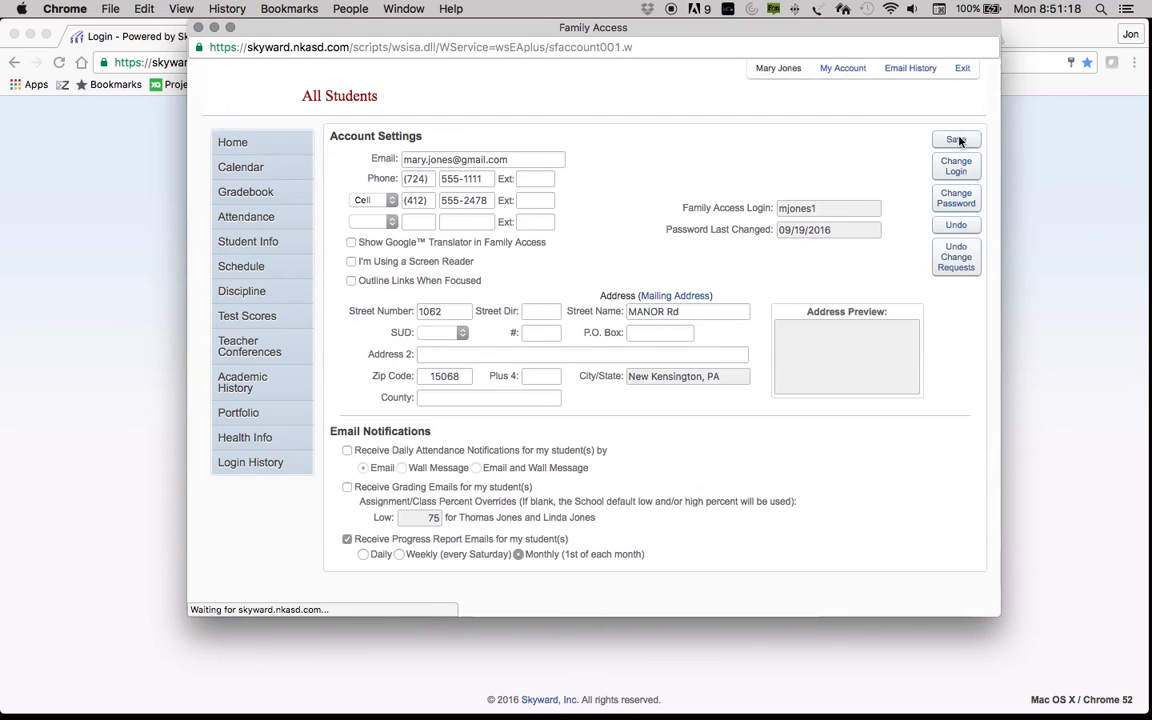